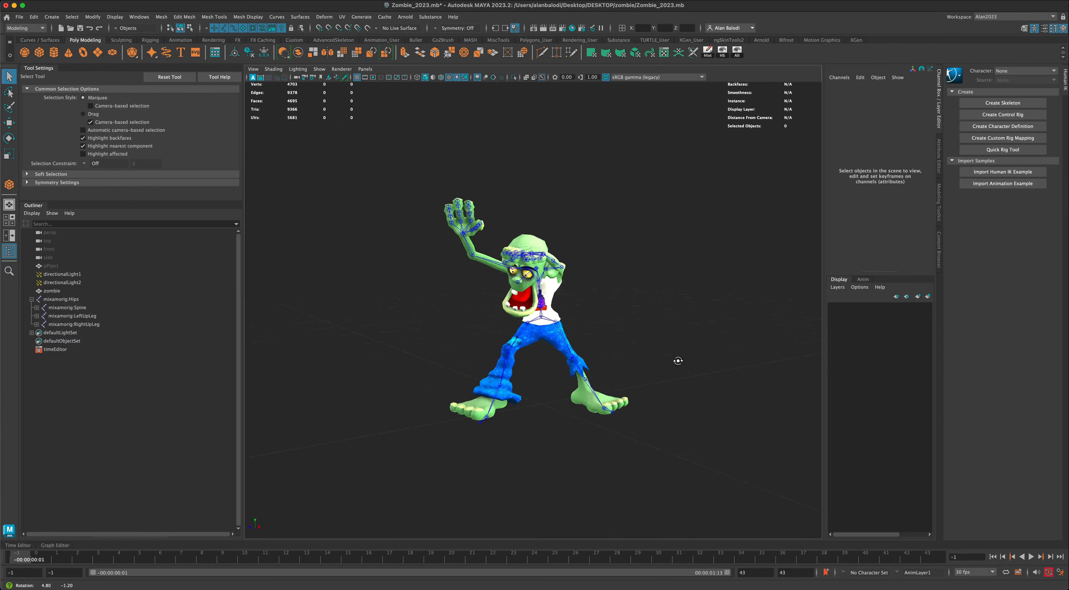
- Play the zombie's animation, inspect the motion from several angles, and stop playback
left_click_drag(678, 361, 670, 357, "alt")
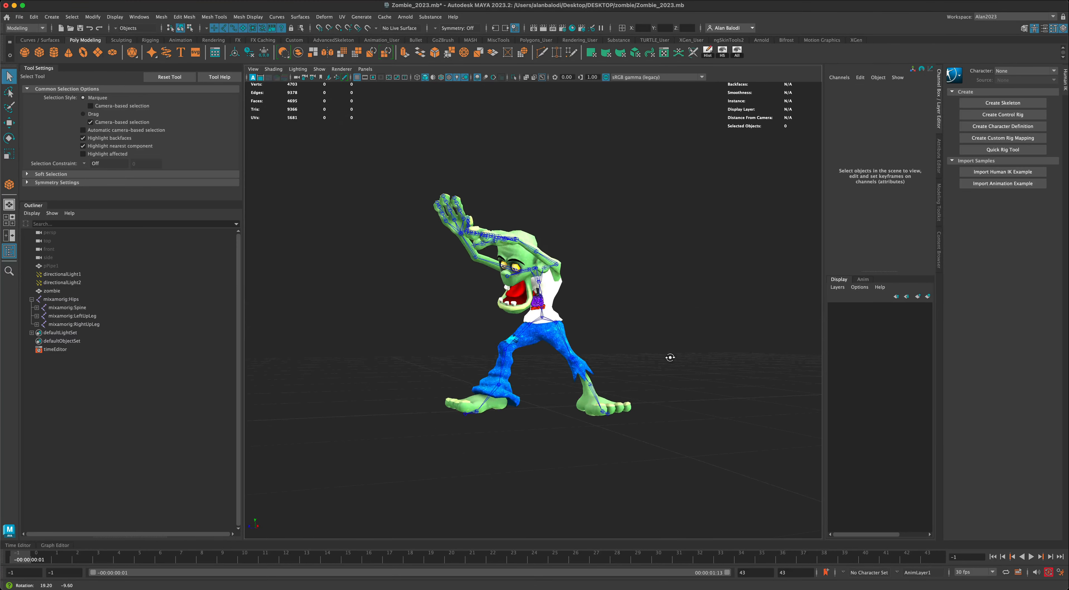
left_click(1032, 557)
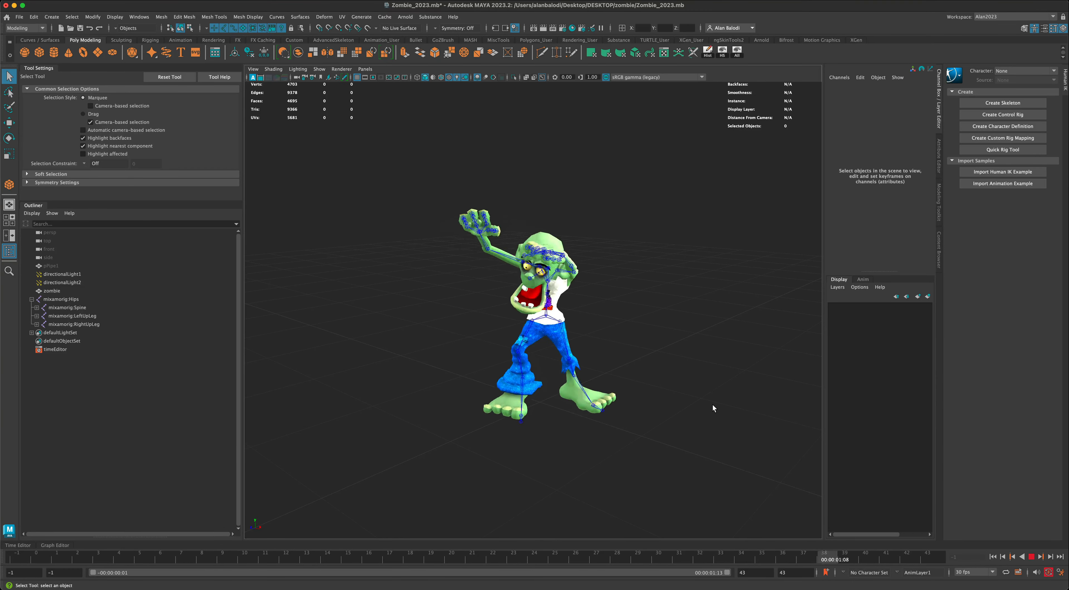
mouse_move(711, 403)
left_mouse_down("alt")
mouse_move(740, 400)
mouse_move(706, 400)
left_mouse_up("alt")
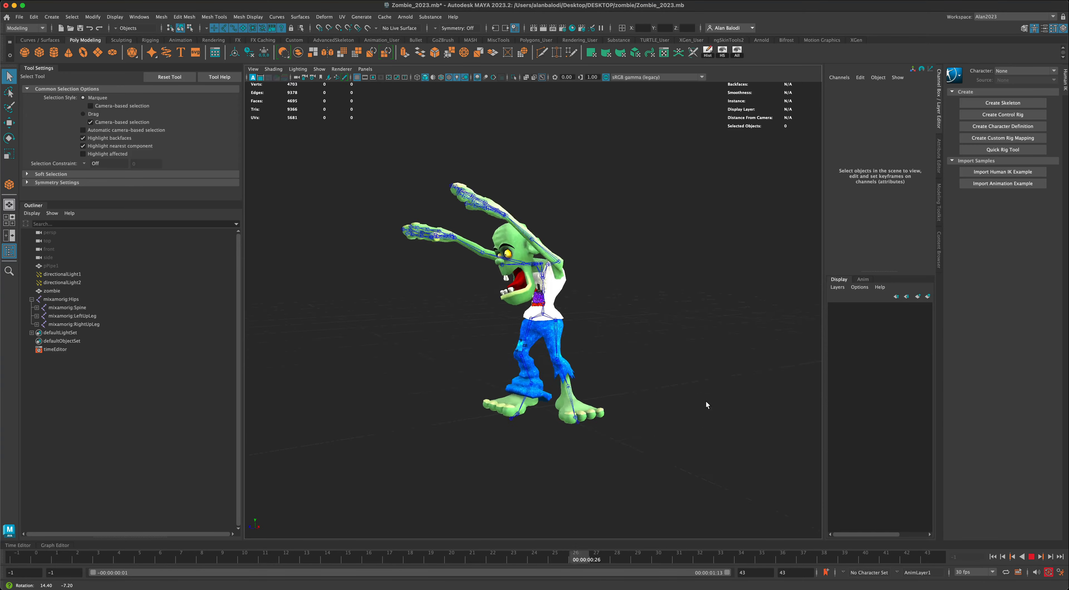
scroll(719, 401, "up", 3)
left_click_drag(712, 404, 671, 392, "alt")
left_click(1032, 557)
left_click_drag(539, 294, 504, 314, "alt")
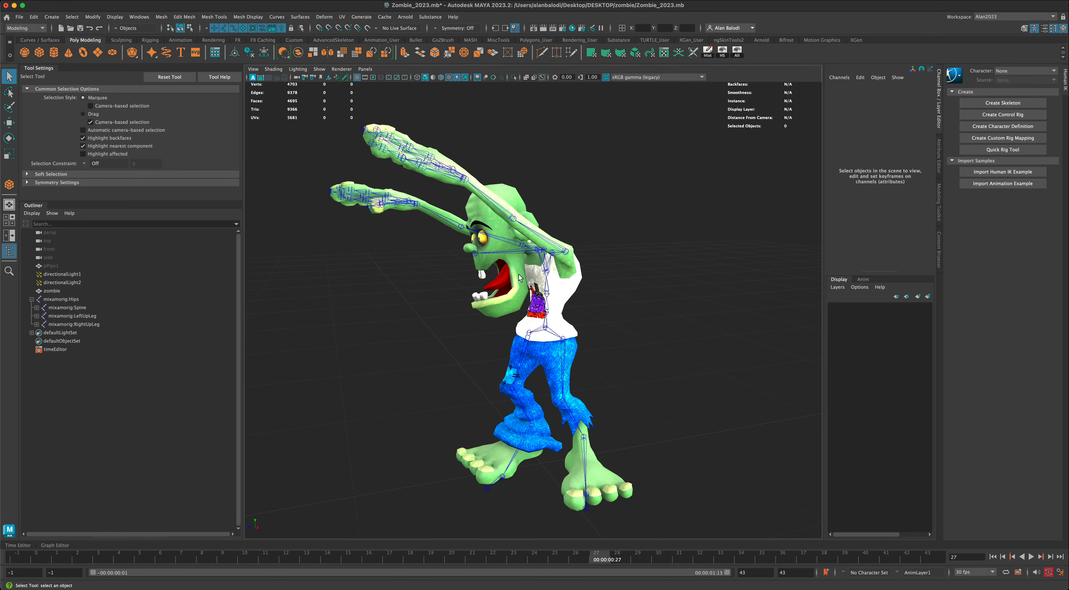
- Inspect the head joint's keyframed animation and replay it from frame 0
left_click(520, 254)
left_click_drag(520, 254, 525, 278, "alt")
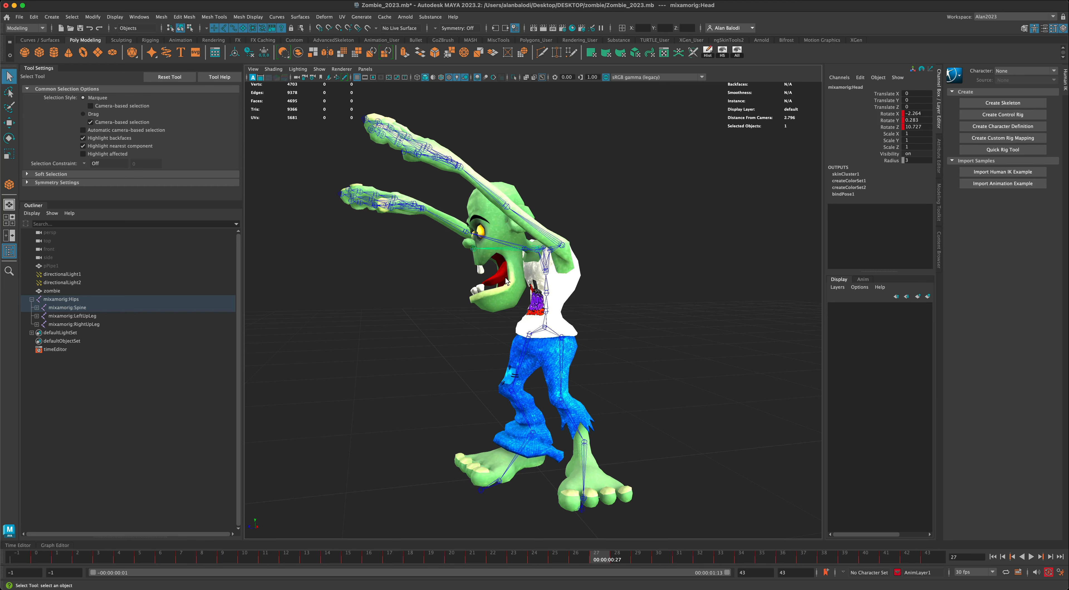
left_click_drag(443, 298, 648, 335, "alt")
left_click_drag(494, 344, 479, 339, "alt")
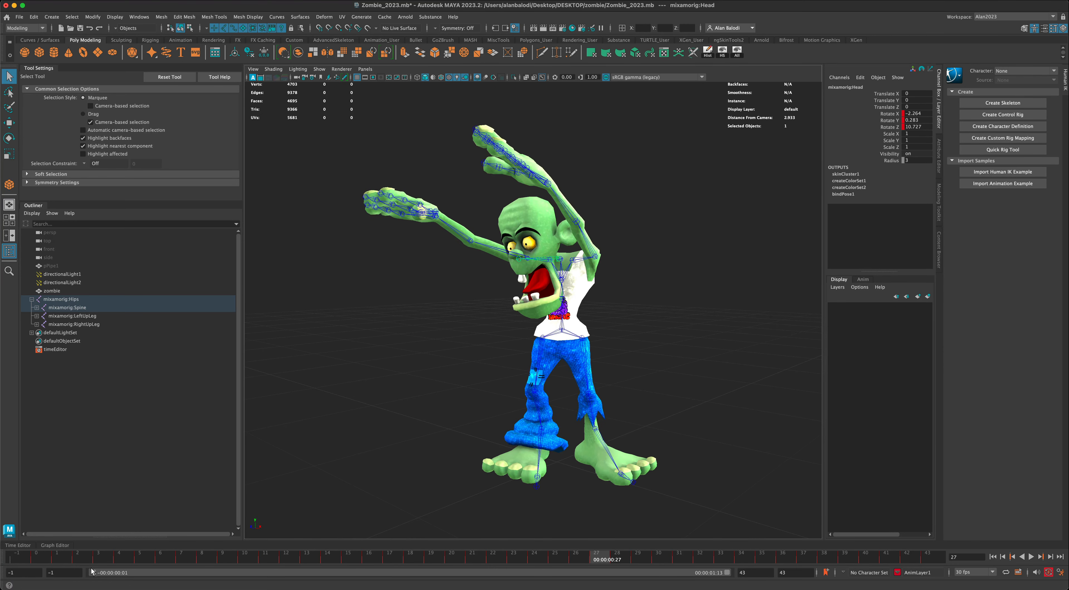
left_click(38, 560)
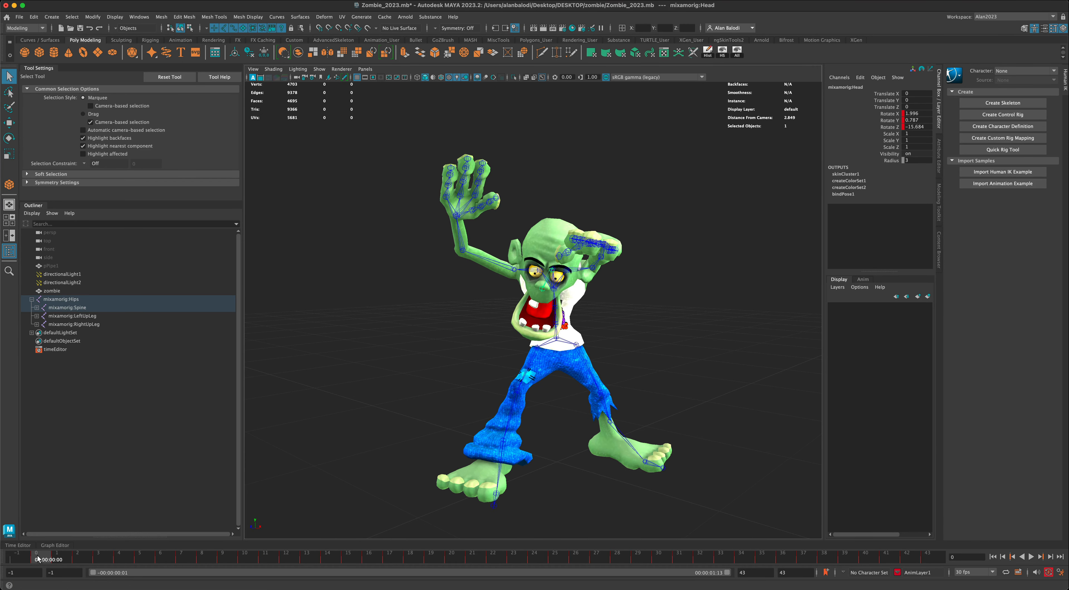
key("alt+v")
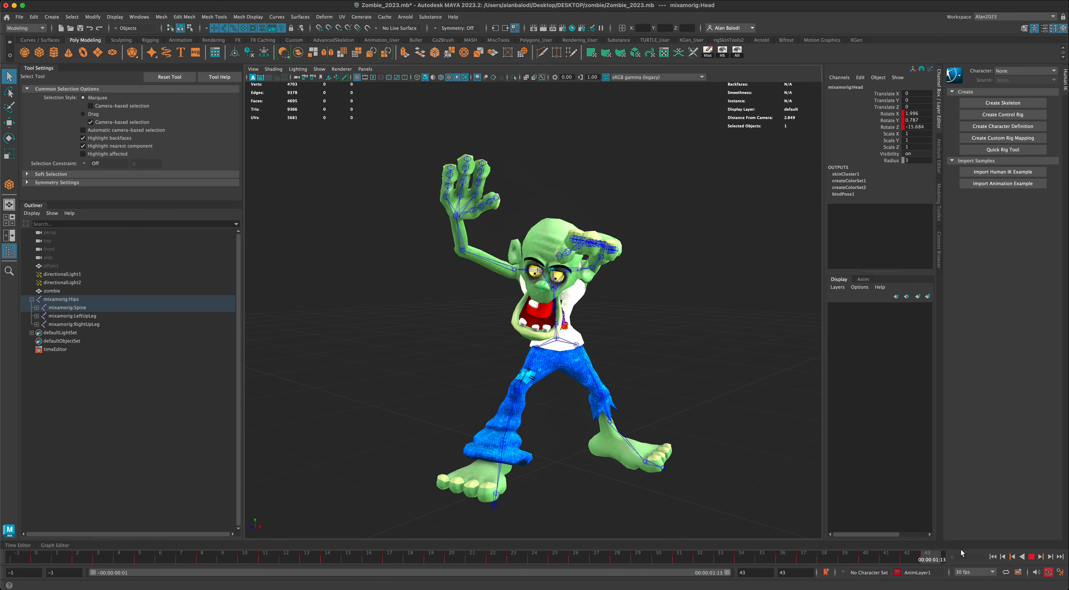
- At frame -1, key the full joint hierarchy under mixamorig:Hips and set Rotate X, Y and Z to 0 for a T-pose
left_click_drag(136, 553, 21, 557)
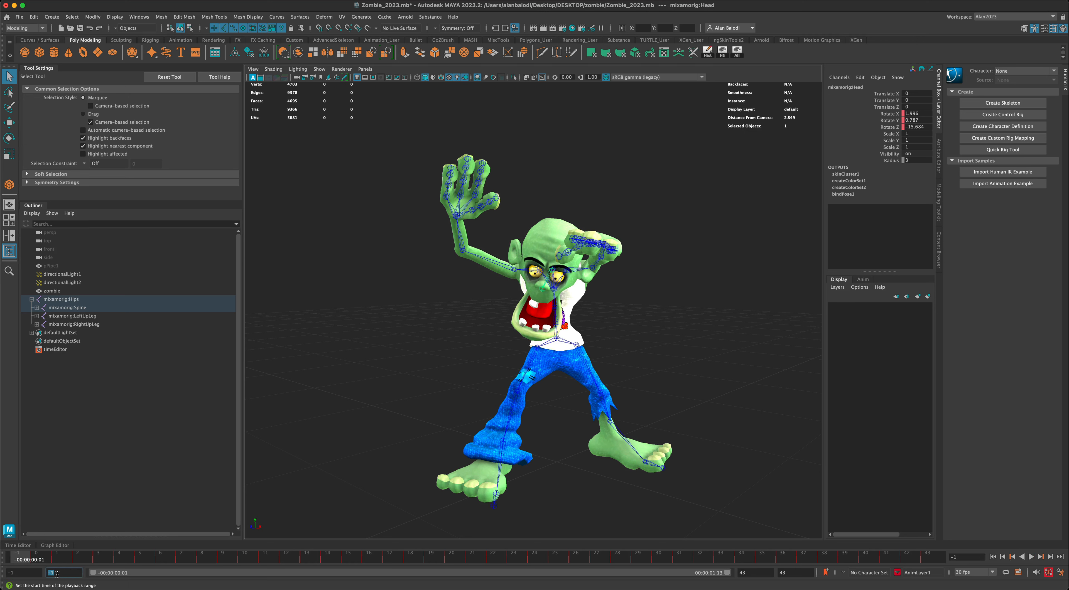
left_click(557, 341)
right_click(557, 341)
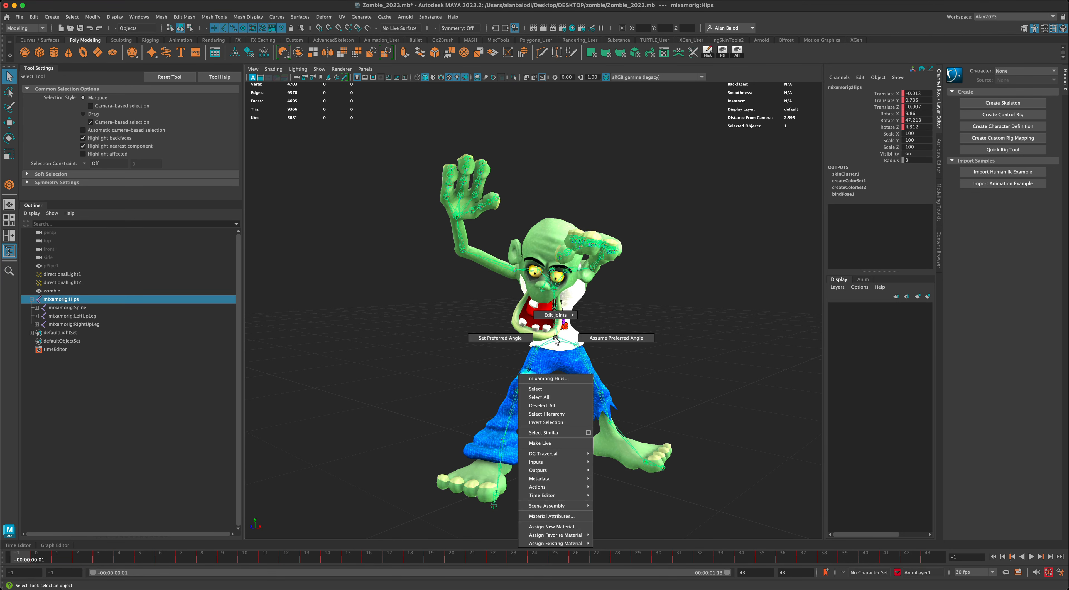
left_click(547, 414)
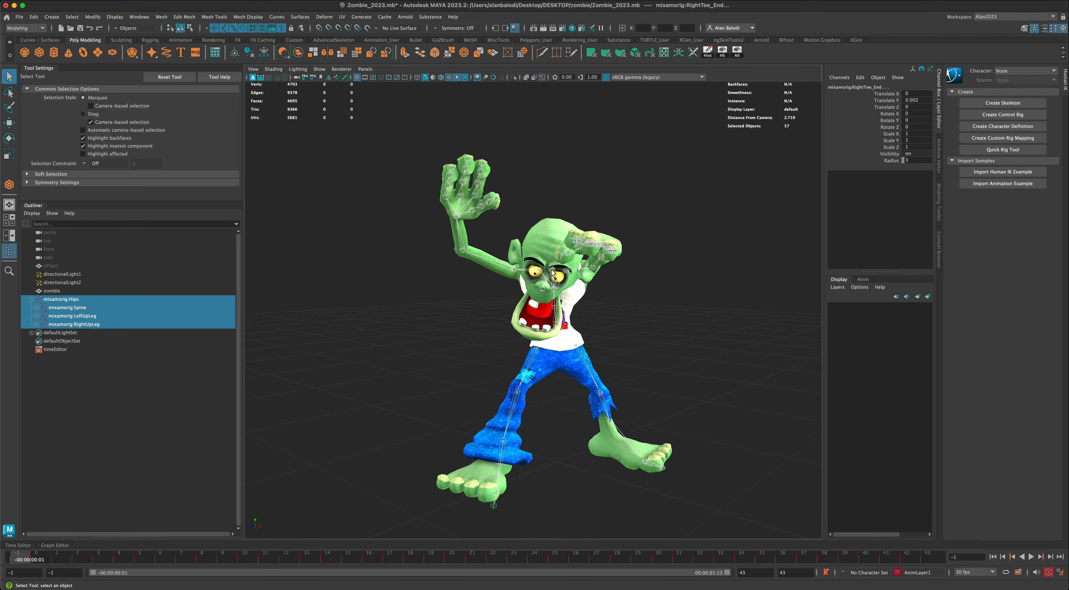
left_click_drag(420, 358, 410, 357, "alt")
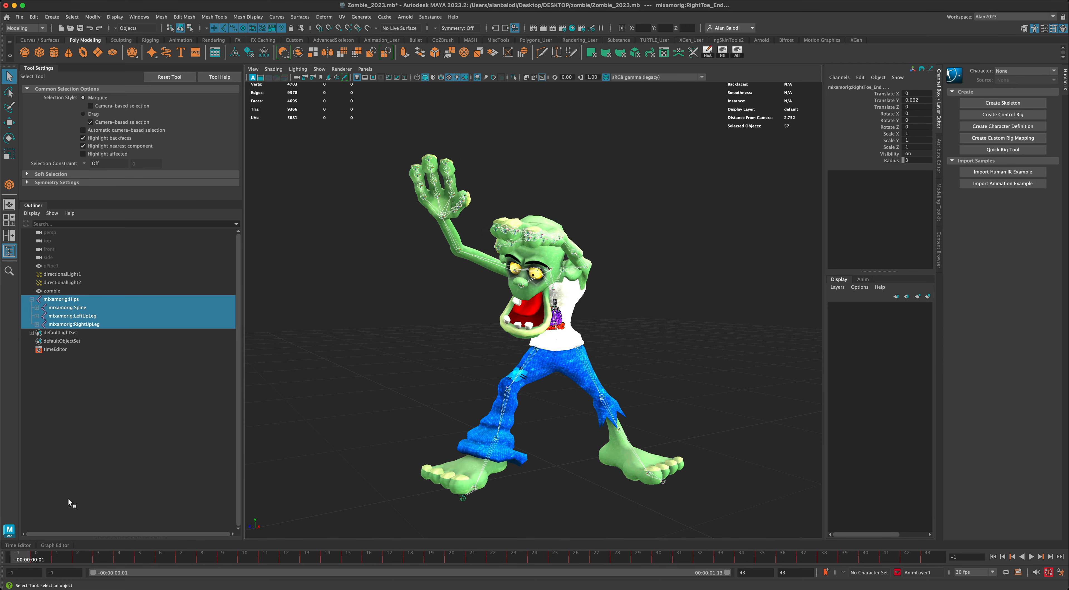
key("s")
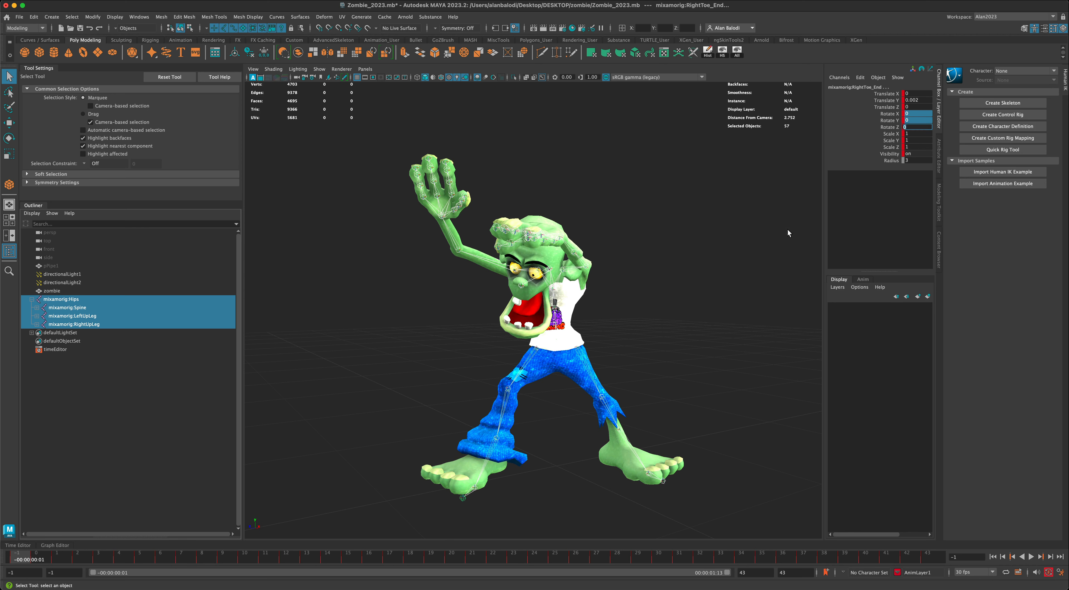
key("Return")
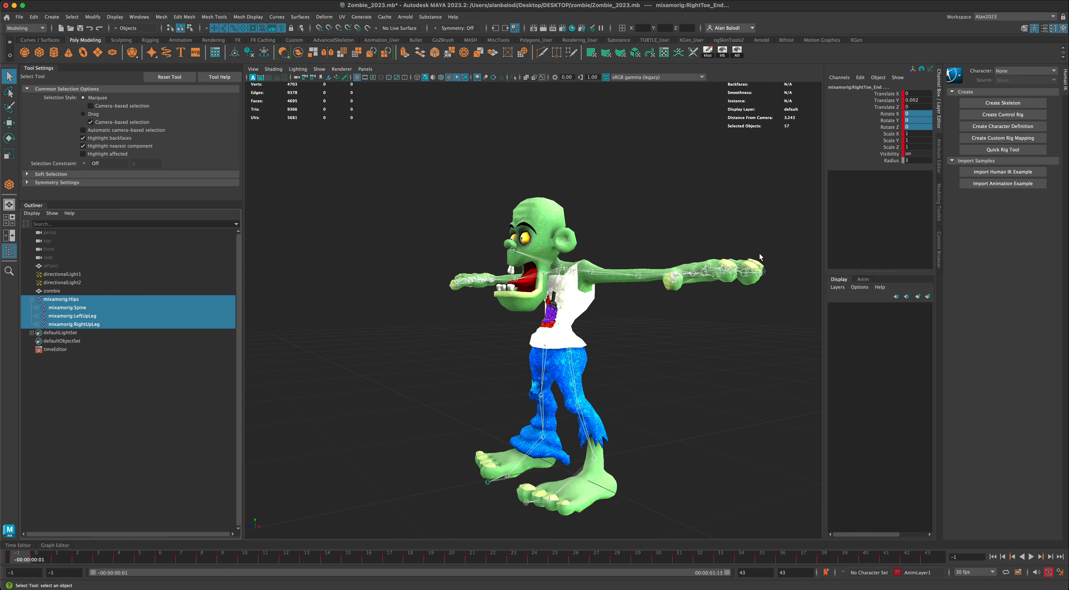
- Select the zombie mesh, open the Shape Editor, and place its window clear of the character's face
left_click_drag(666, 383, 623, 380, "alt")
scroll(656, 367, "up", 3)
scroll(672, 366, "up", 2)
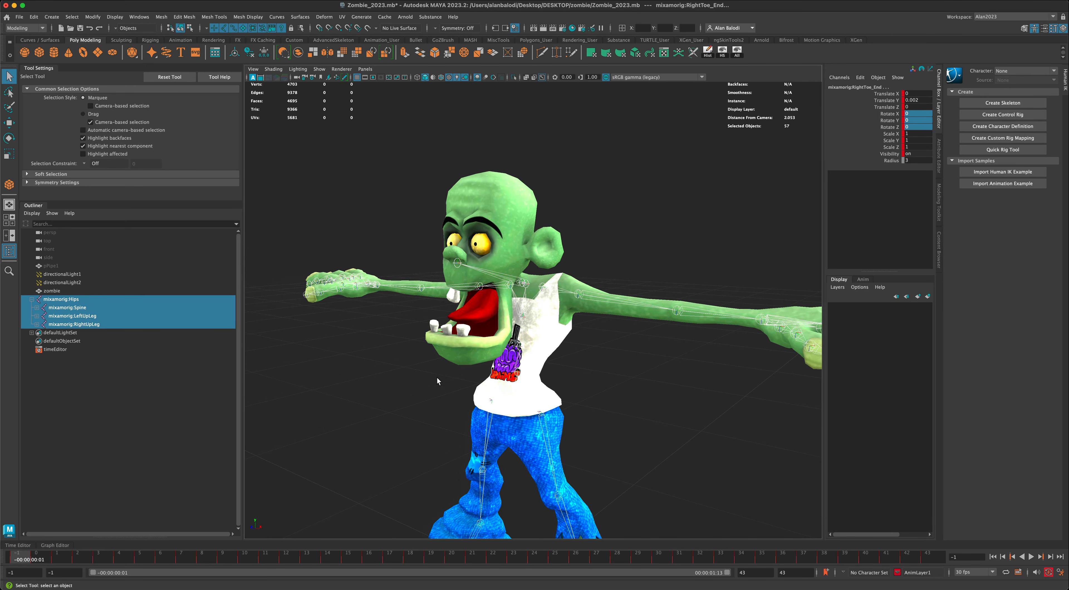
left_click(458, 352)
mouse_move(417, 374)
left_mouse_down("alt")
mouse_move(438, 372)
mouse_move(427, 361)
left_mouse_up("alt")
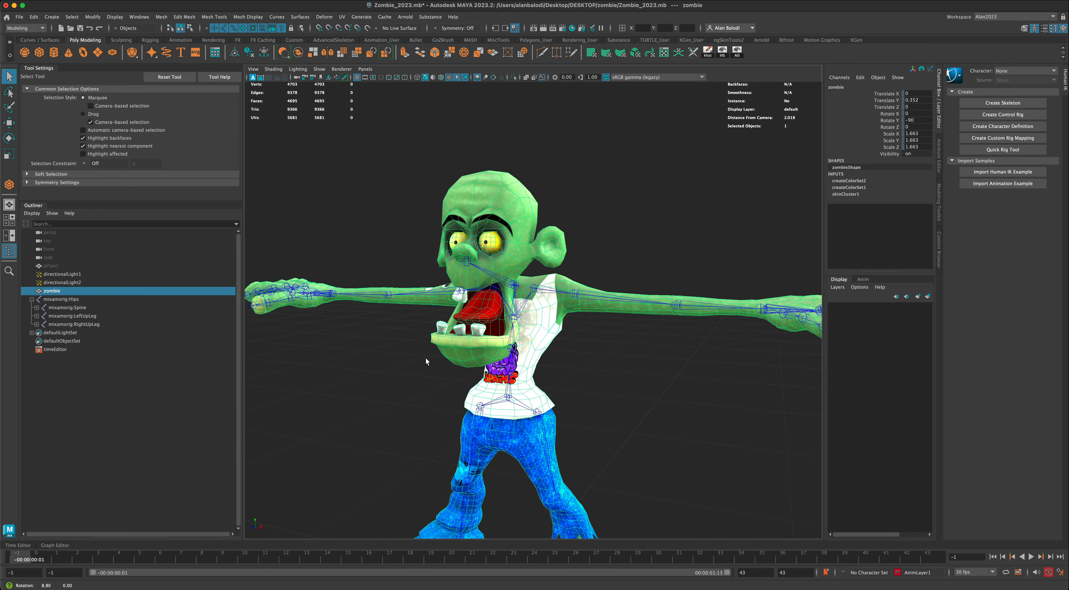
left_click(140, 17)
mouse_move(170, 78)
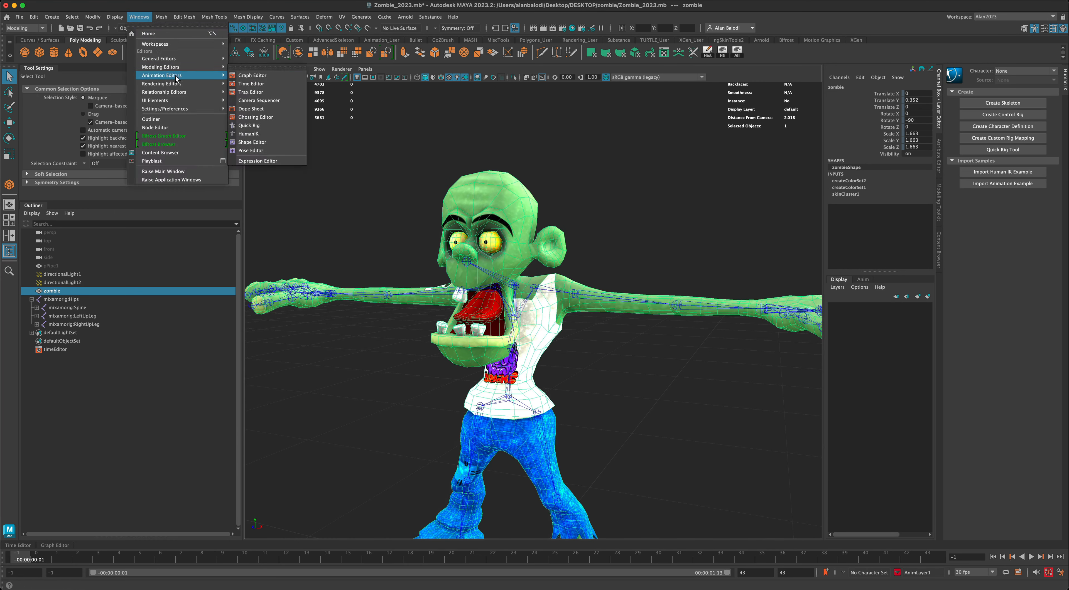
left_click(285, 146)
left_click_drag(742, 112, 732, 158)
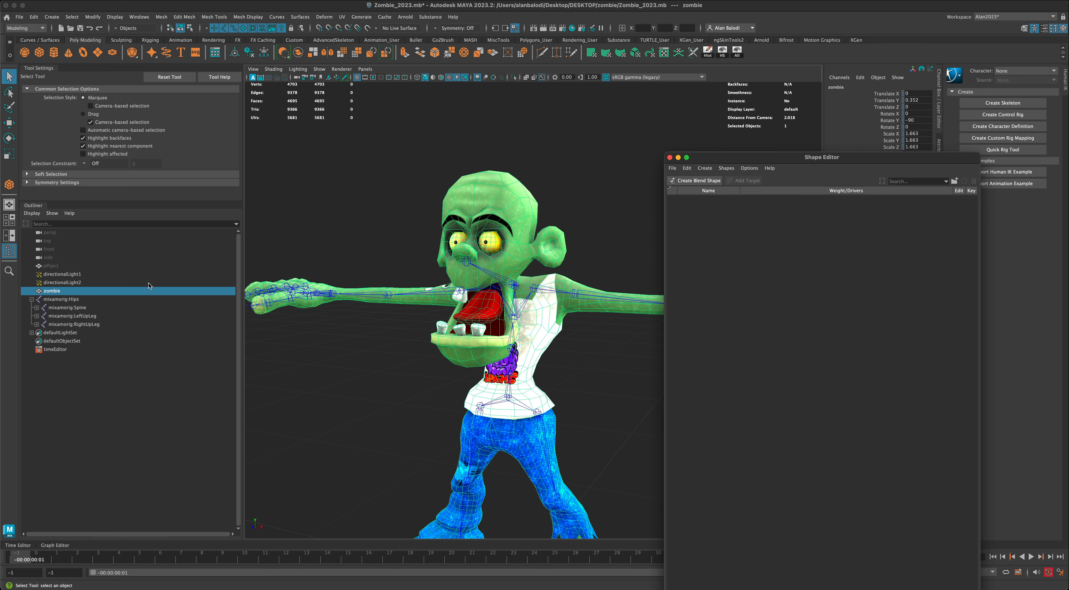
- Create a blend shape named zombie2 for the mesh and add a target named tongue
left_click(692, 181)
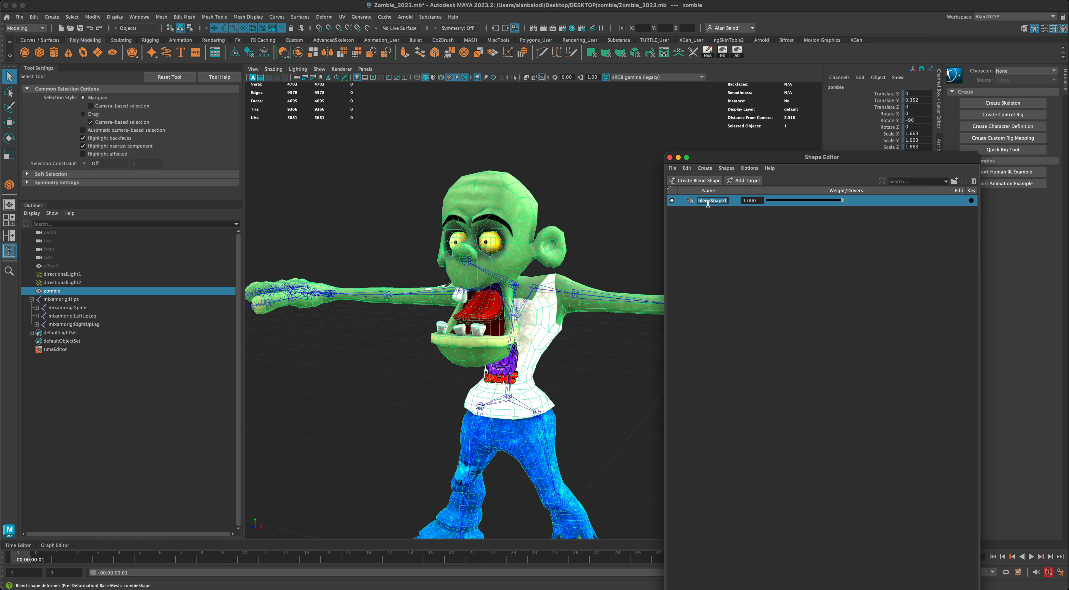
type("zombie2")
left_click(748, 181)
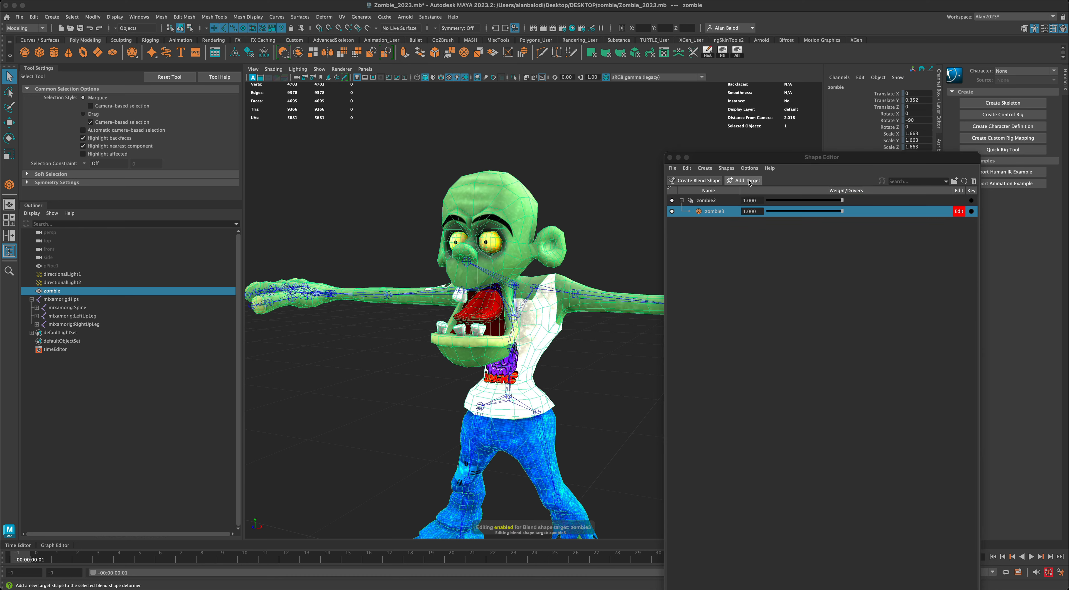
double_click(718, 213)
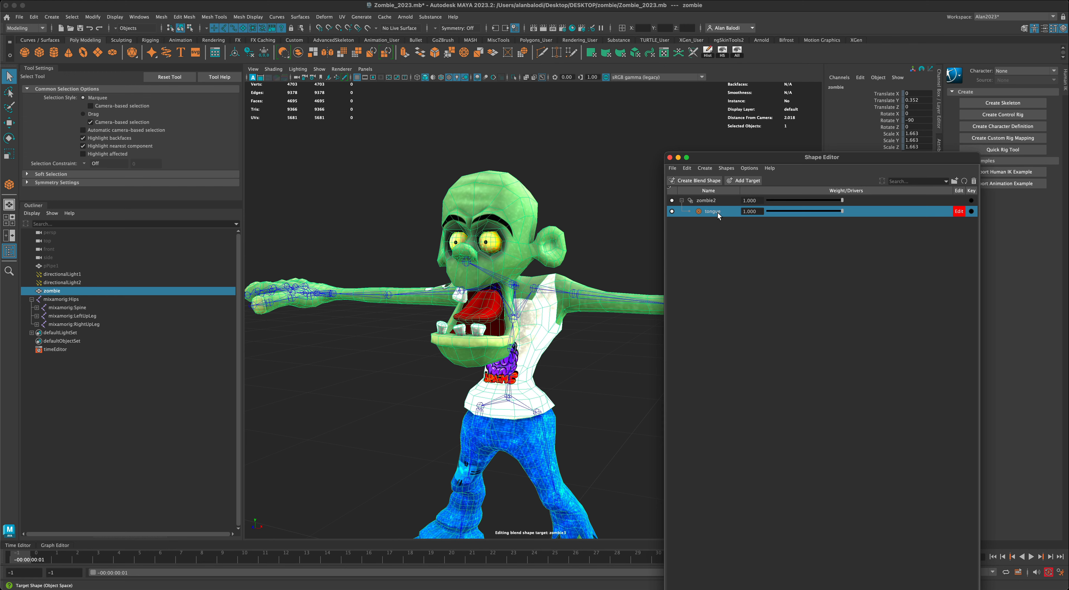
- Select the faces around the tip of the zombie's tongue in face component mode
scroll(527, 305, "up", 4)
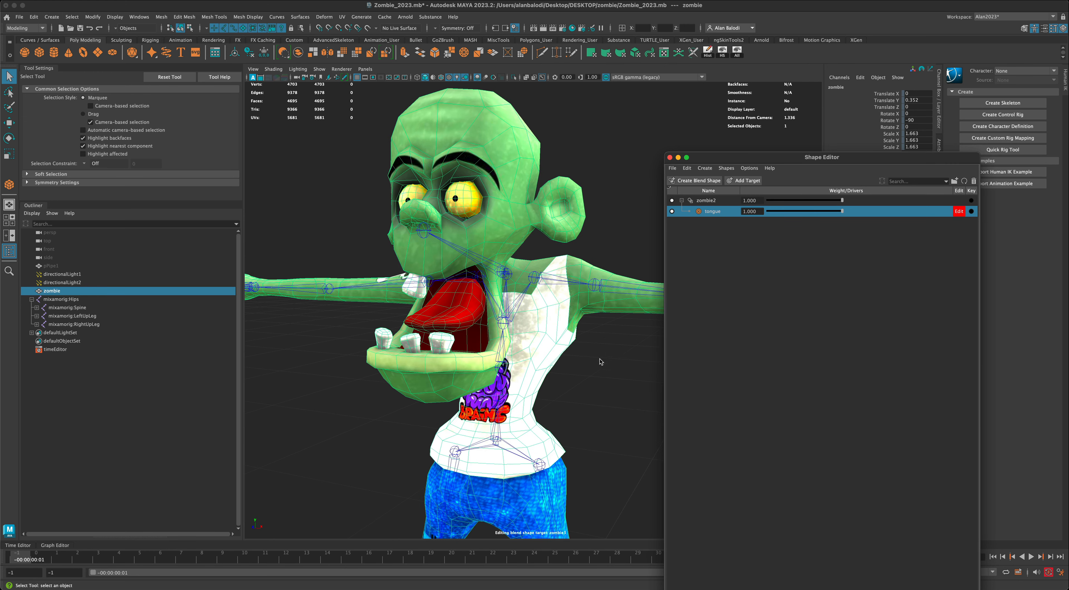
mouse_move(600, 362)
left_mouse_down("alt")
mouse_move(618, 362)
mouse_move(615, 370)
left_mouse_up("alt")
left_click_drag(379, 321, 446, 321, "alt")
right_click(447, 322)
right_click_drag(448, 322, 448, 344)
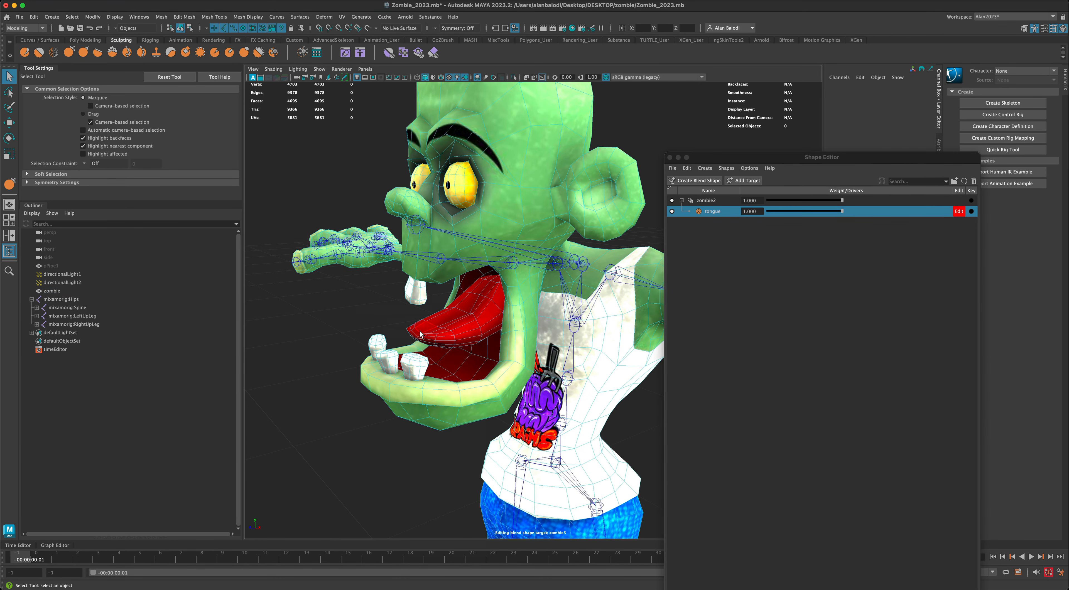
left_click(413, 328)
left_click(418, 333, "shift")
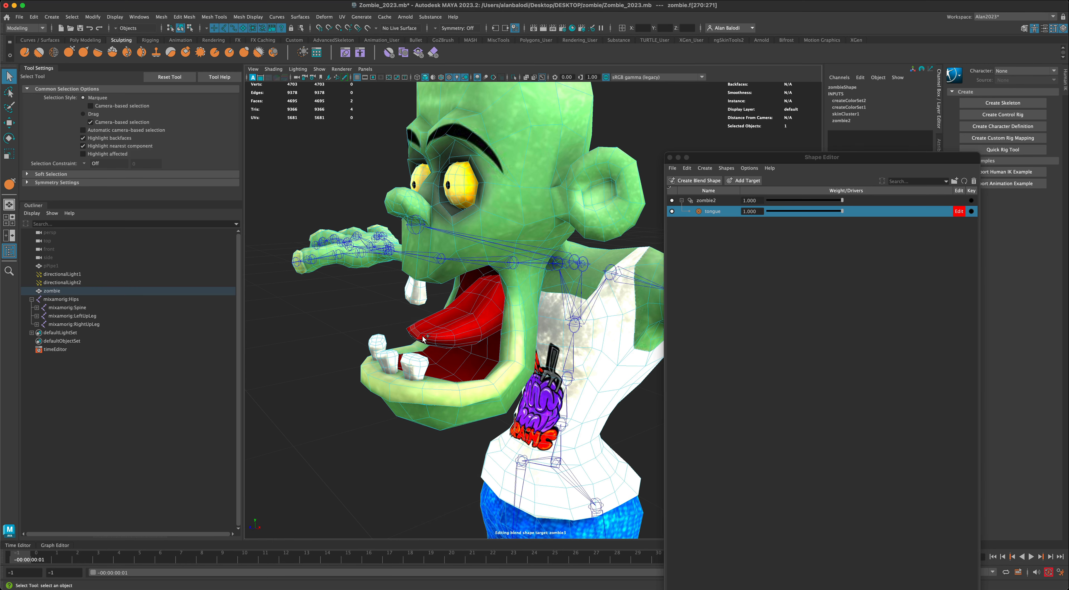
left_click(425, 337, "shift")
left_click(433, 337, "shift")
left_click(440, 338, "shift")
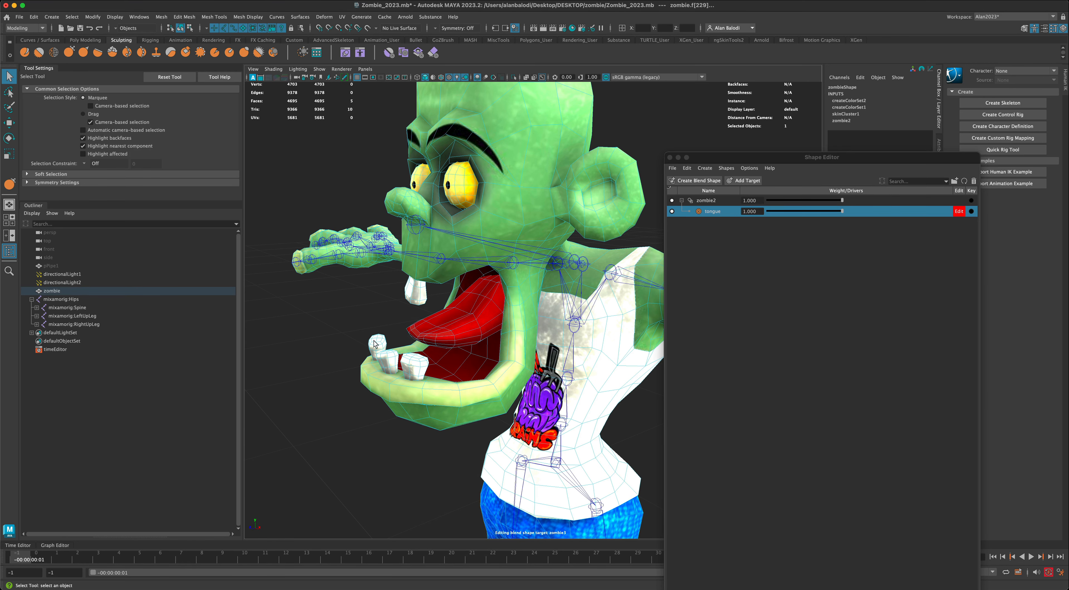
left_click_drag(305, 323, 367, 327, "alt")
left_click(506, 344, "shift")
left_click_drag(506, 343, 317, 369, "alt")
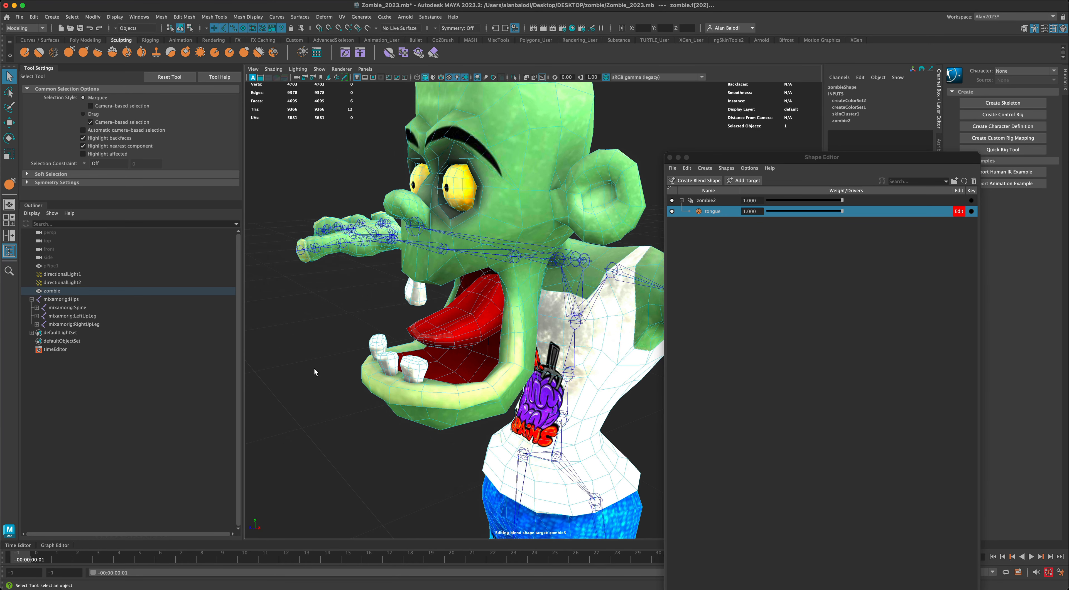
- With soft selection on, move the tongue tip forward toward the lower front teeth and return to object mode
key("b")
left_click_drag(325, 327, 319, 328, "alt")
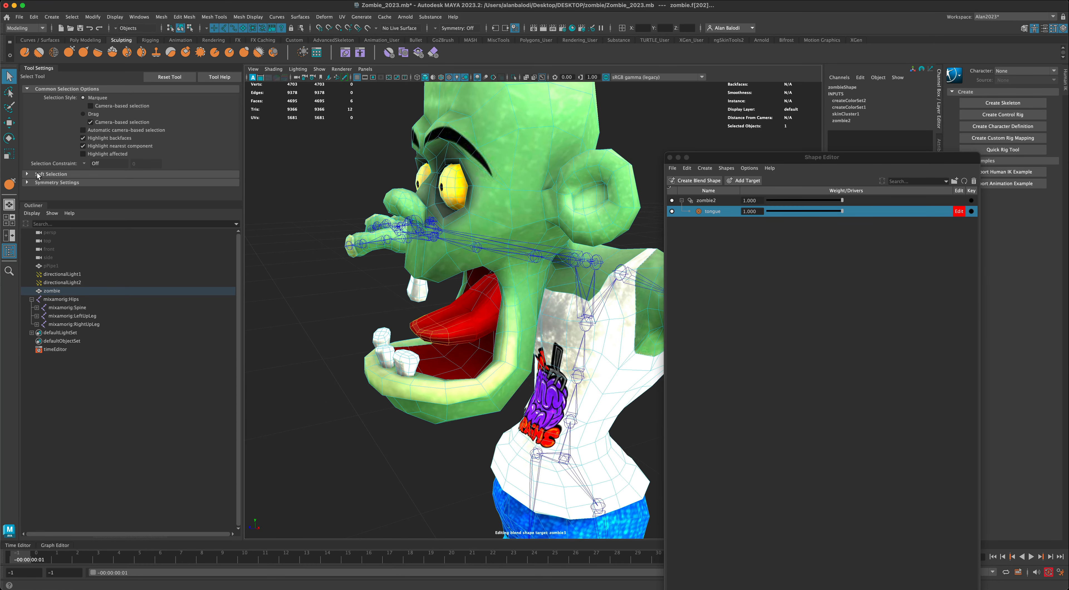
left_click(10, 140)
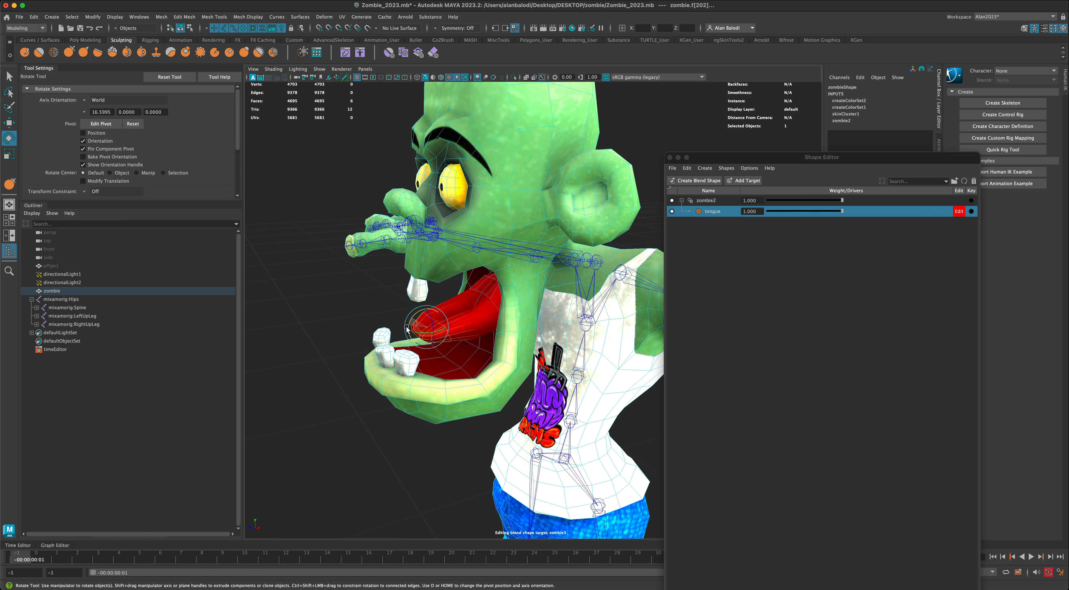
left_click(9, 123)
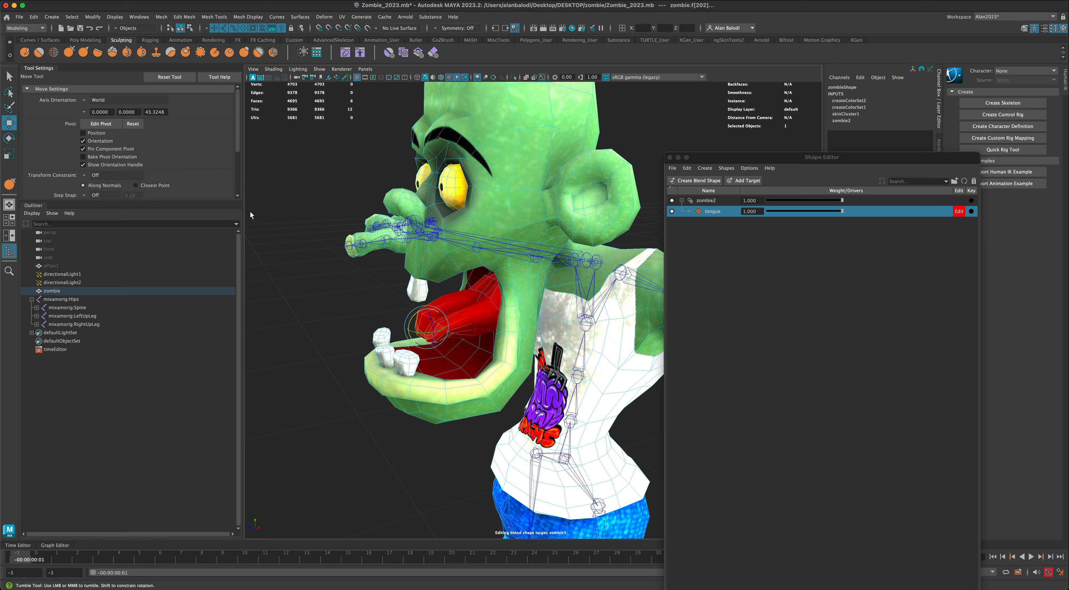
left_click_drag(426, 326, 379, 323)
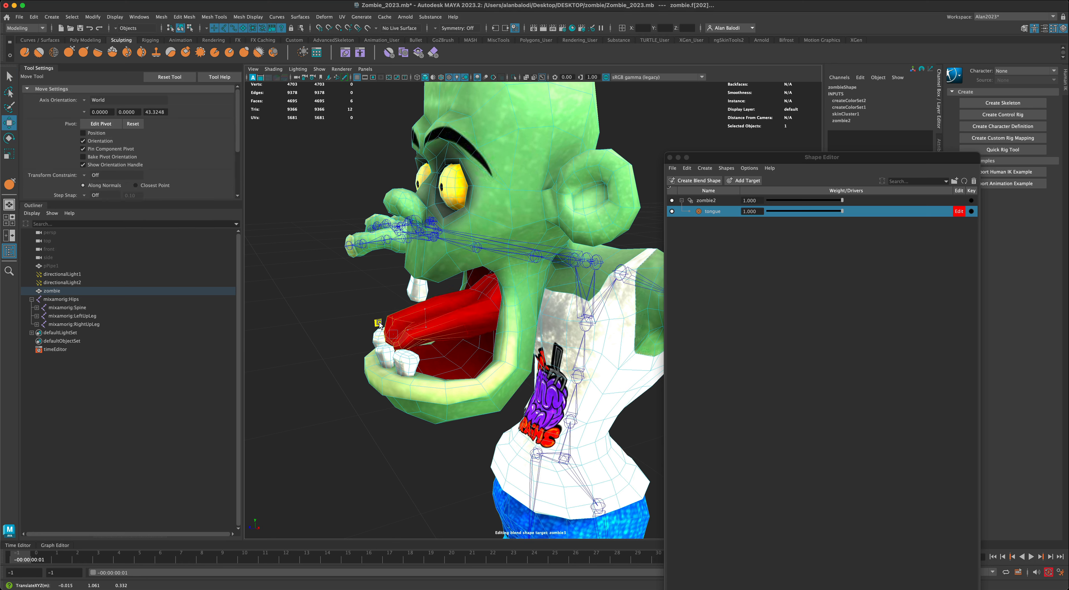
mouse_move(445, 309)
left_mouse_down("alt")
mouse_move(438, 302)
mouse_move(462, 281)
mouse_move(483, 302)
mouse_move(521, 303)
mouse_move(442, 303)
left_mouse_up("alt")
double_click(459, 310)
right_click_drag(442, 302, 353, 328)
left_click_drag(430, 328, 432, 328, "alt")
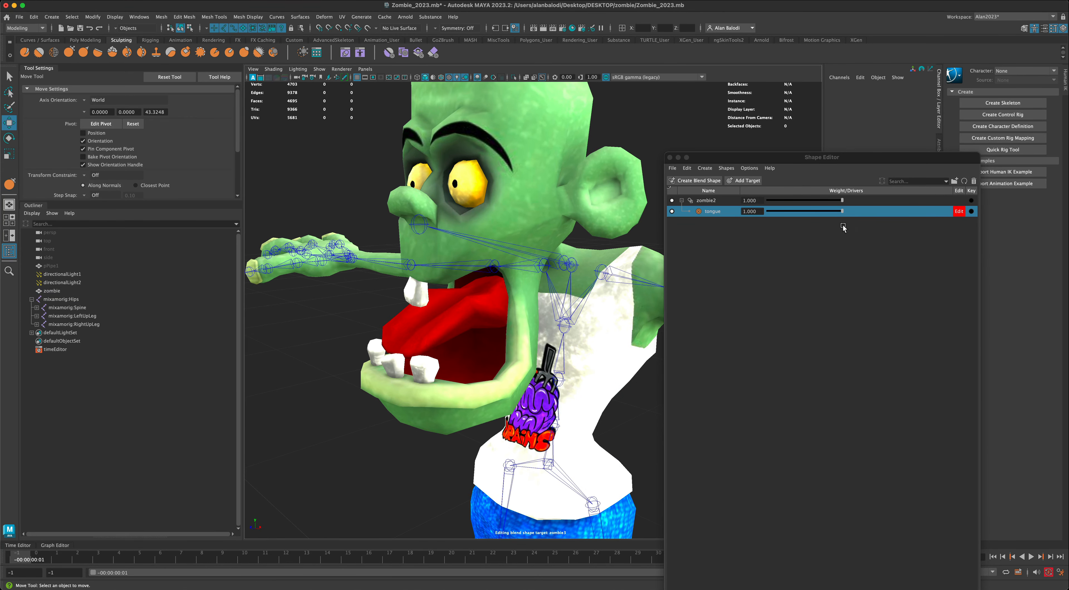
- Test the tongue target's weight, leave it at 1.000, and reselect the zombie mesh
mouse_move(843, 212)
left_mouse_down()
mouse_move(742, 217)
mouse_move(865, 216)
mouse_move(780, 215)
mouse_move(845, 216)
left_mouse_up()
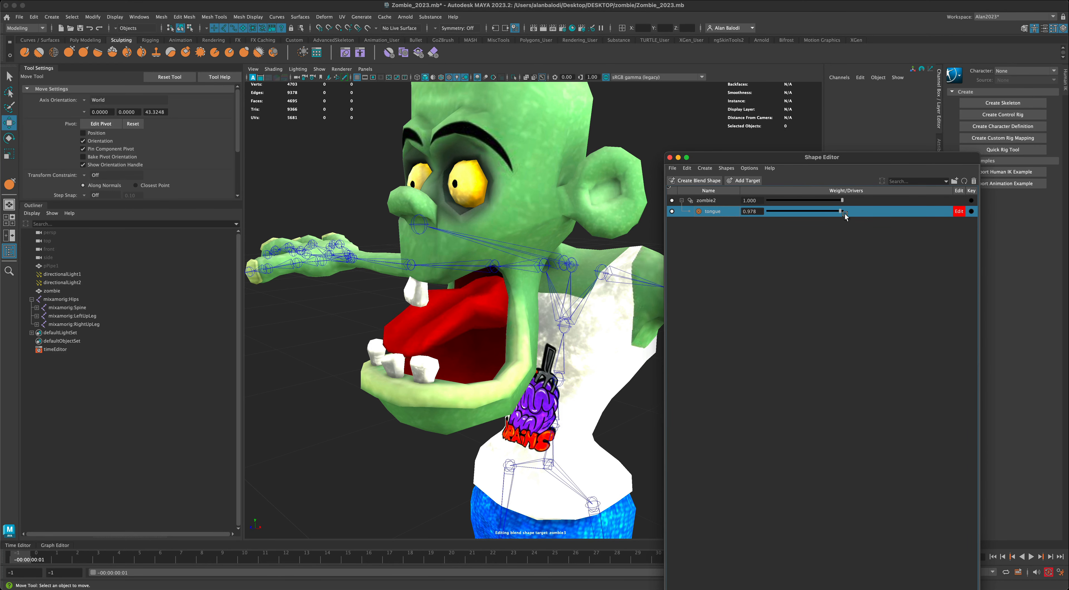
left_click(725, 274)
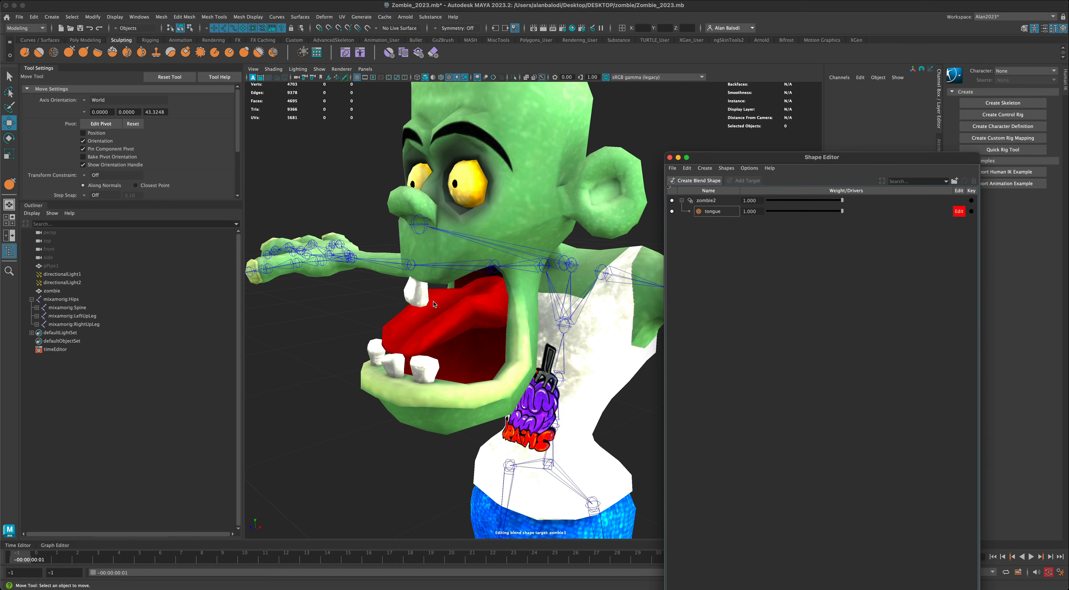
left_click_drag(433, 302, 455, 319, "alt")
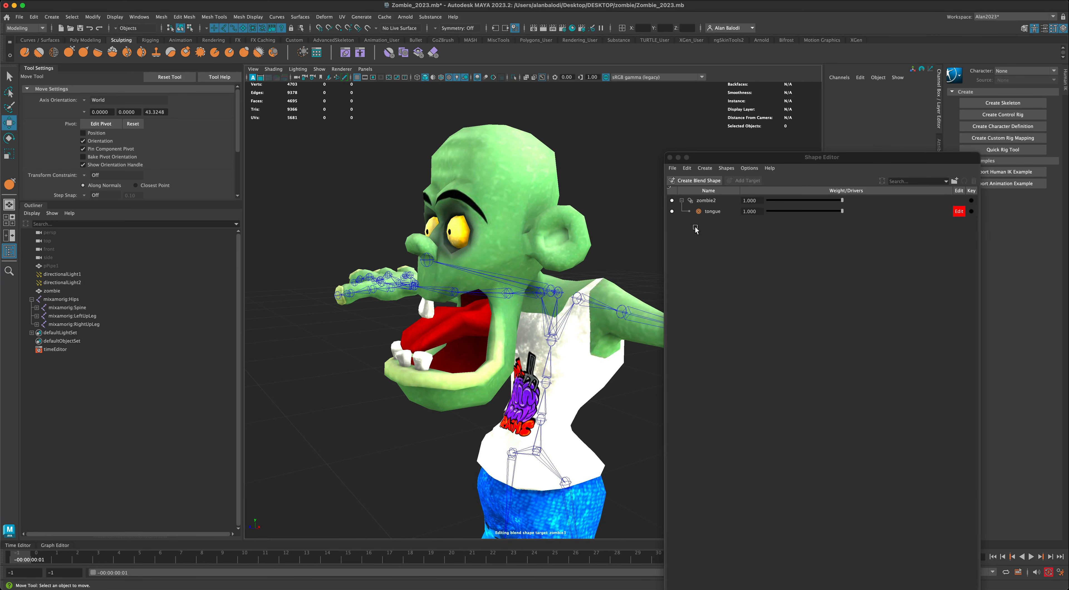
left_click(467, 380)
left_click_drag(364, 353, 436, 381, "alt")
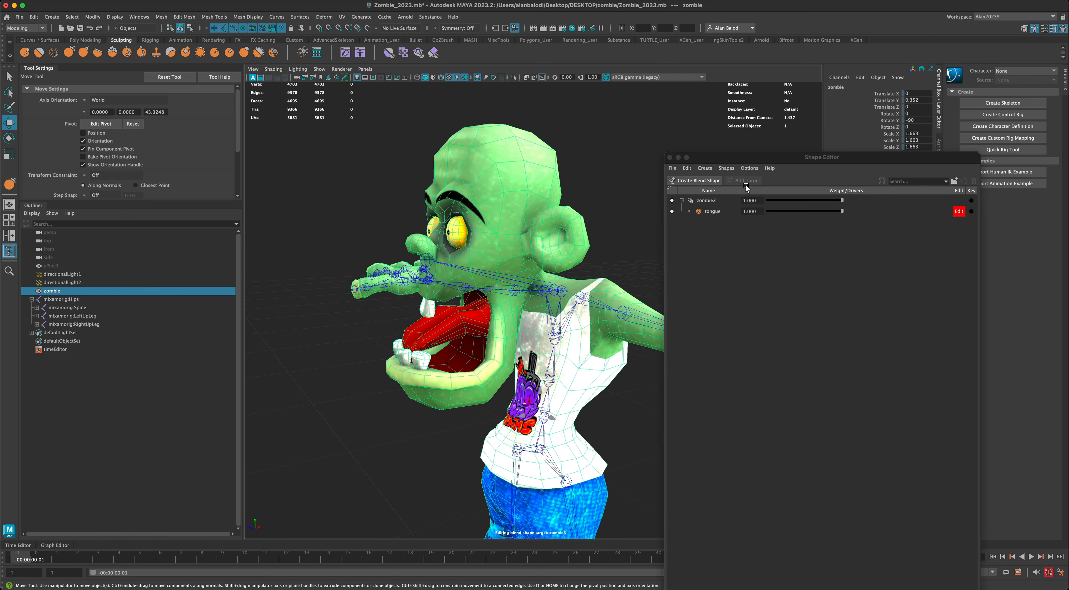
- Add a second target to the zombie2 blend shape and name it jaw
left_click(713, 201)
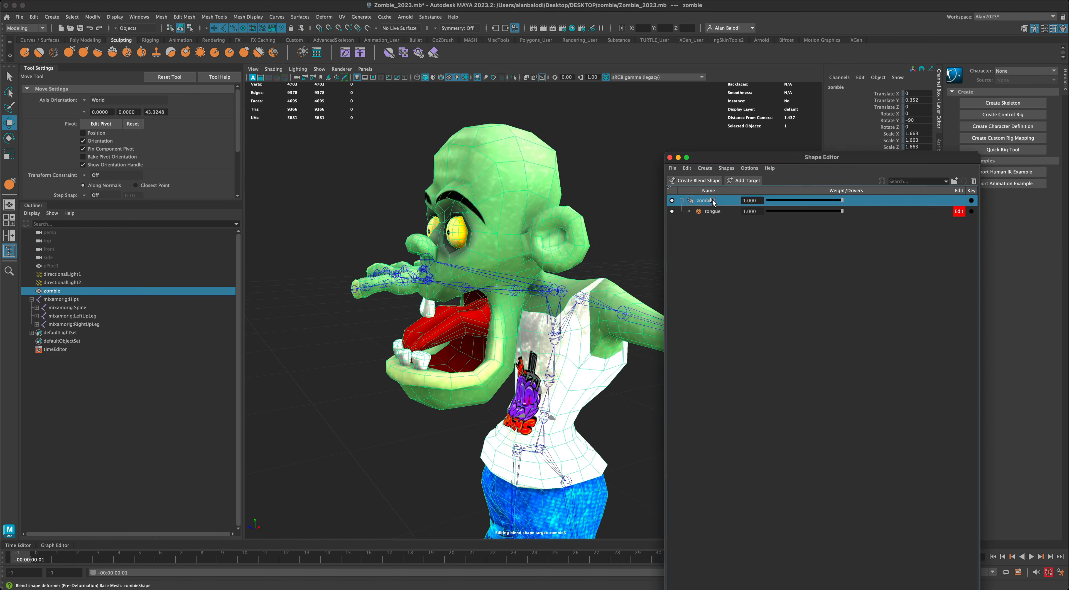
left_click(751, 181)
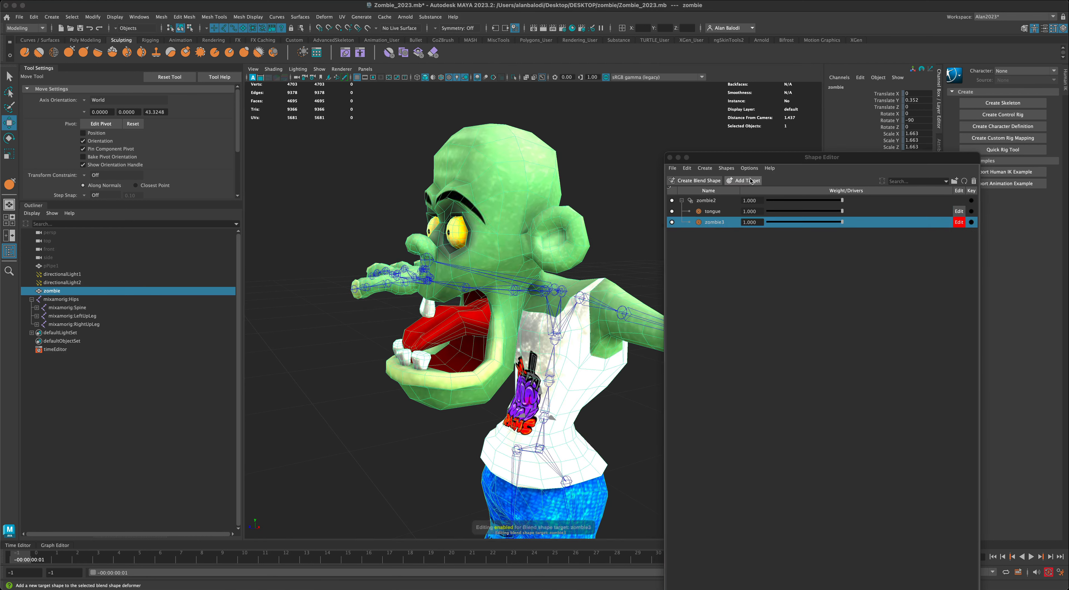
double_click(719, 223)
type("j")
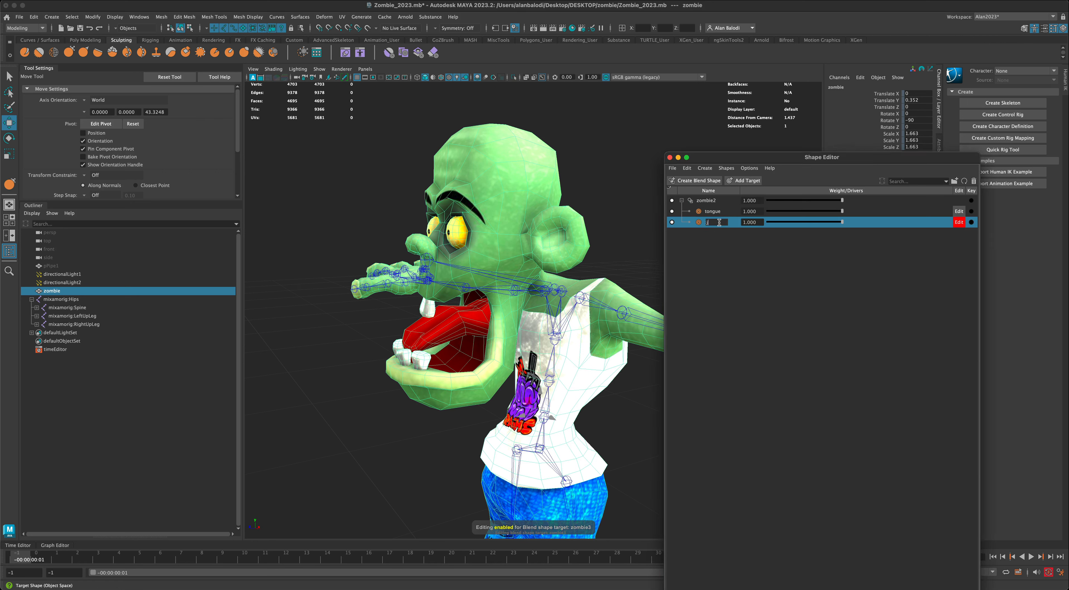
type("aw")
key("Return")
- Select the zombie's lower jaw and lower teeth faces in face mode, growing the selection toward the back of the jaw
left_click_drag(344, 297, 347, 297, "alt")
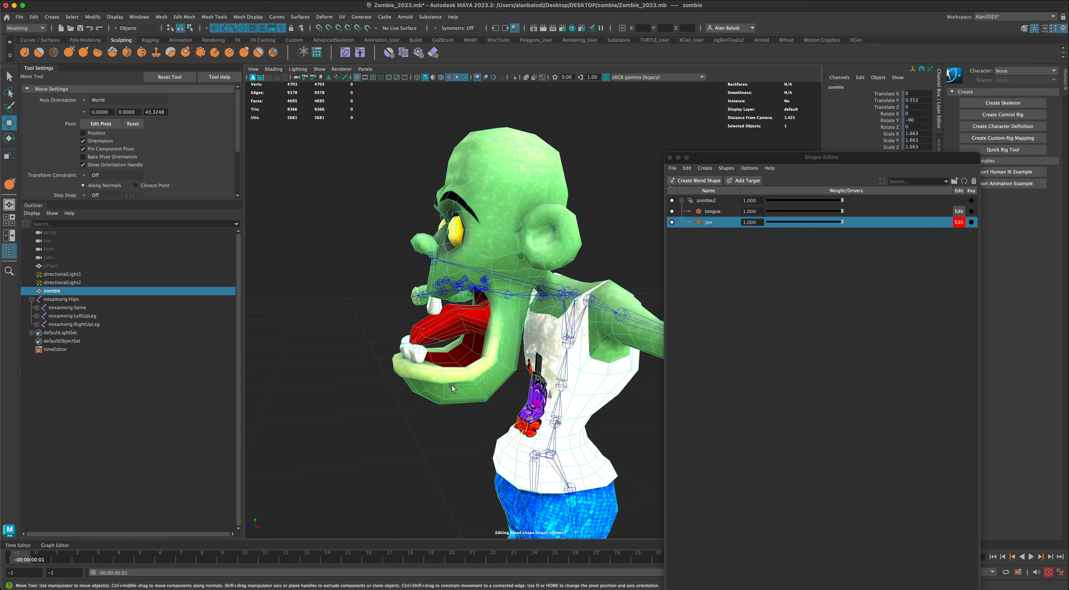
left_click_drag(452, 387, 442, 386, "alt")
mouse_move(442, 386)
right_mouse_down()
mouse_move(445, 368)
mouse_move(434, 370)
right_mouse_up()
left_click_drag(371, 409, 362, 430, "alt")
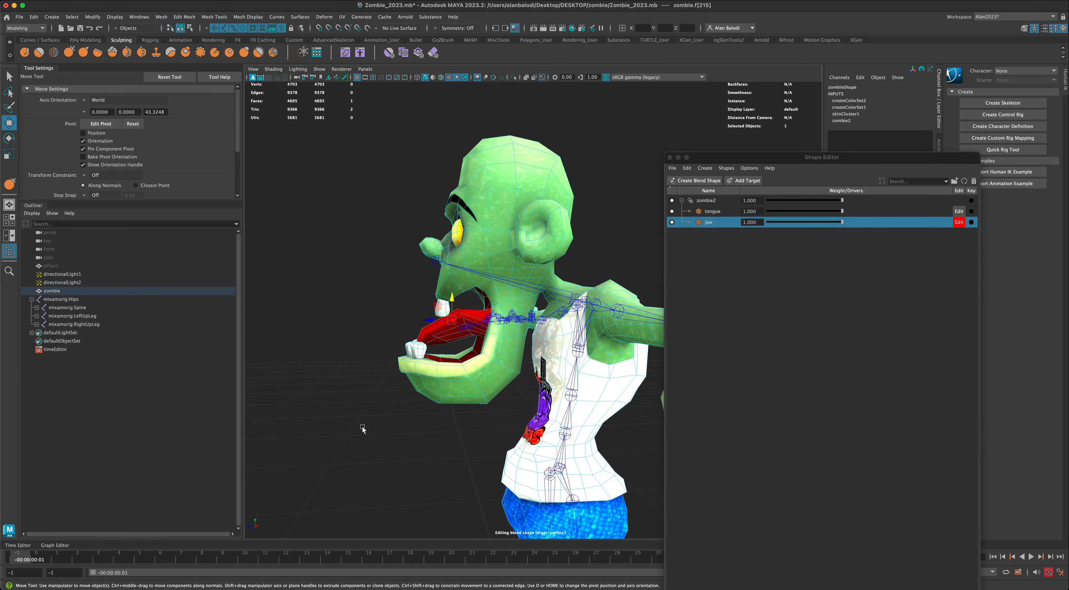
left_click_drag(445, 356, 445, 354)
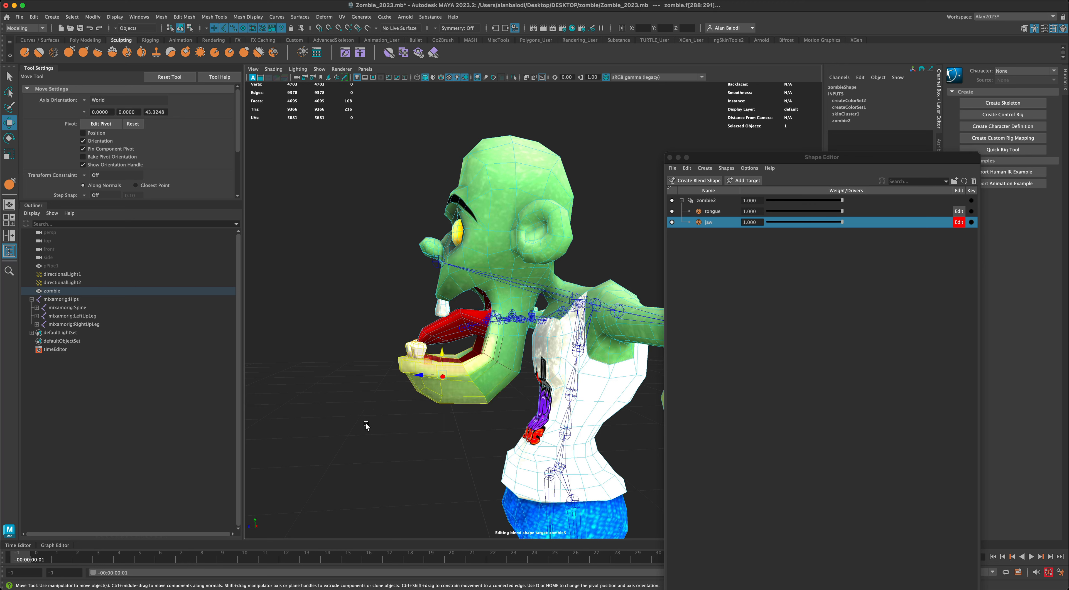
key("shift+period")
key("shift+period")
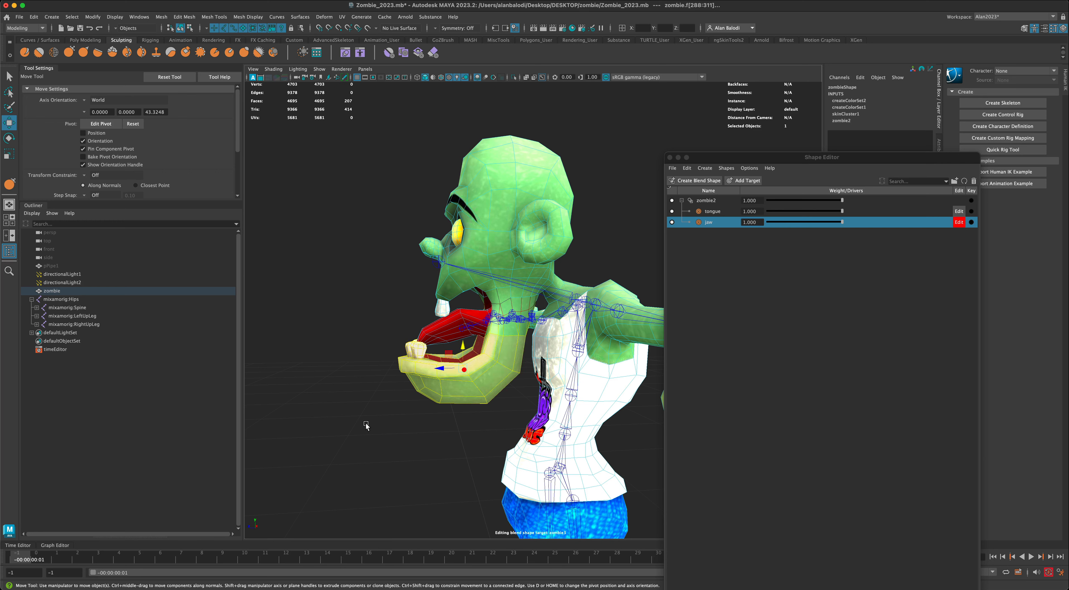
- Rotate the jaw faces slightly, move them up and forward to partly close the mouth, and return to object mode
left_click_drag(366, 425, 370, 425, "alt")
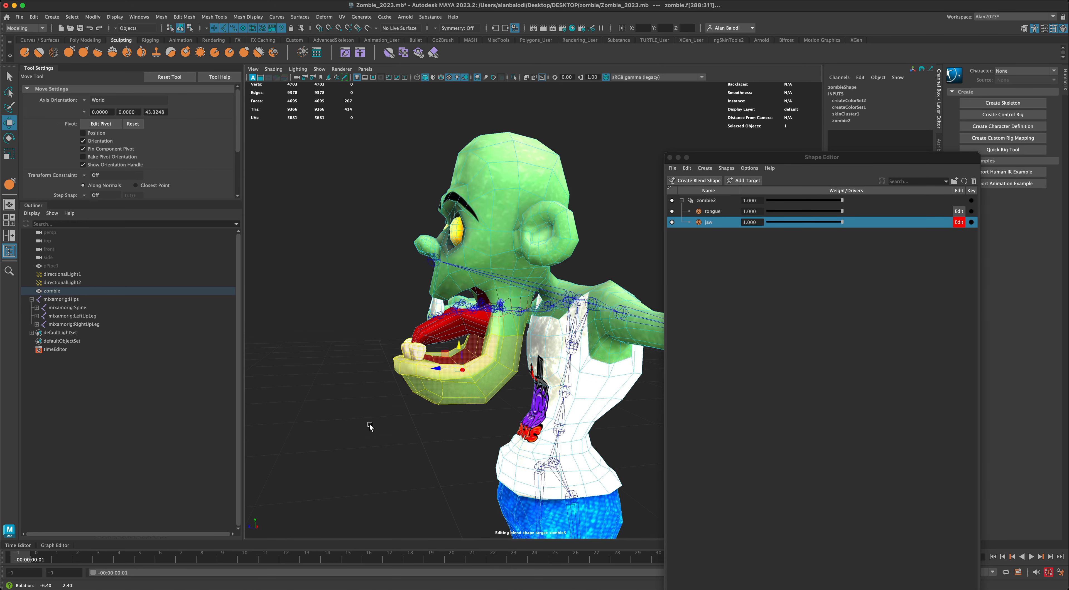
left_click(10, 142)
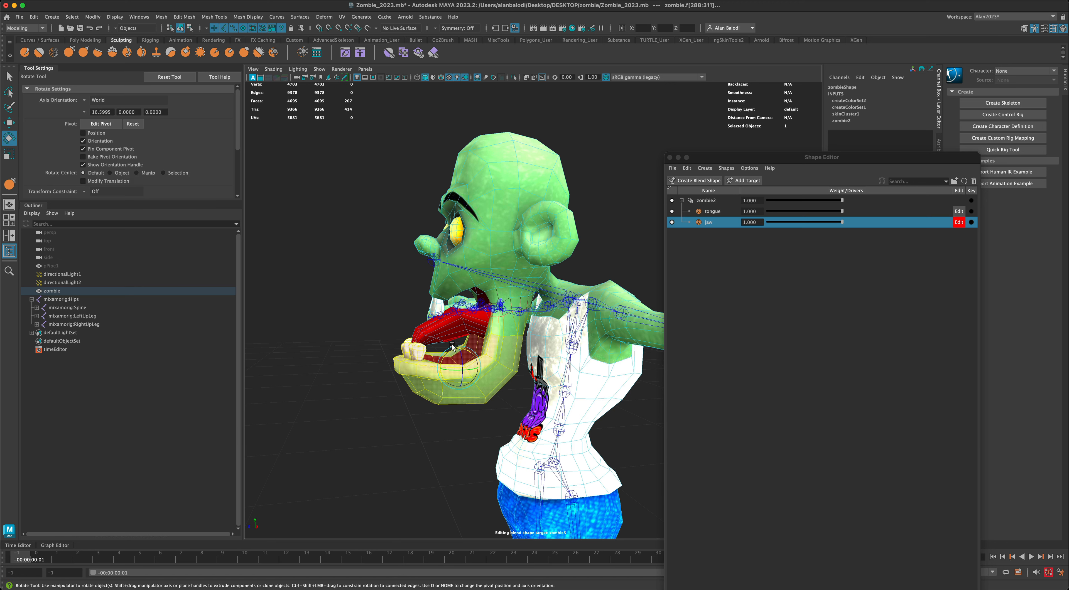
left_click_drag(446, 356, 449, 349)
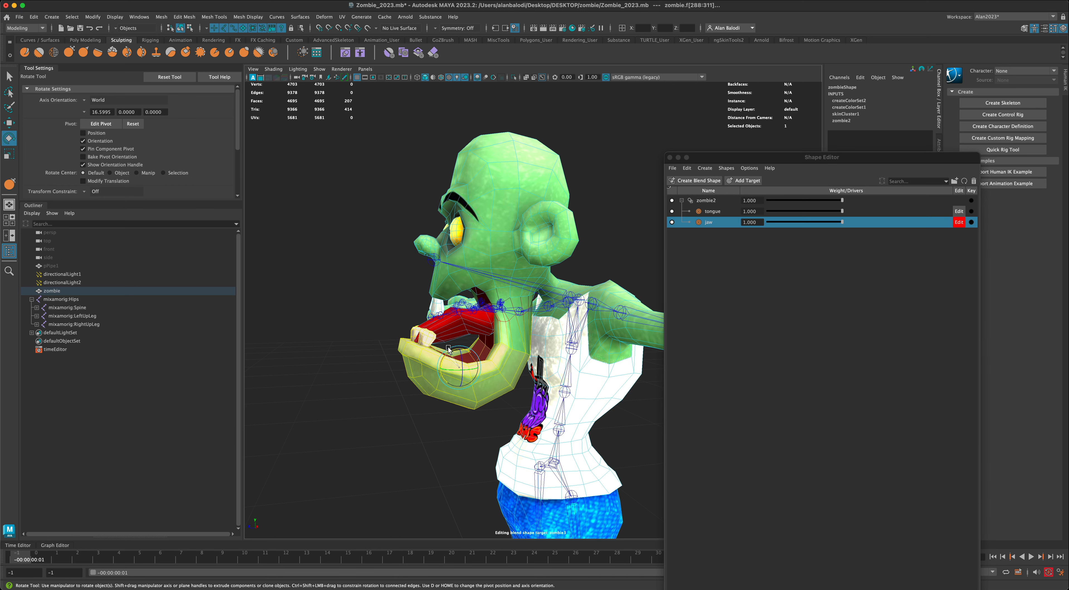
left_click(10, 125)
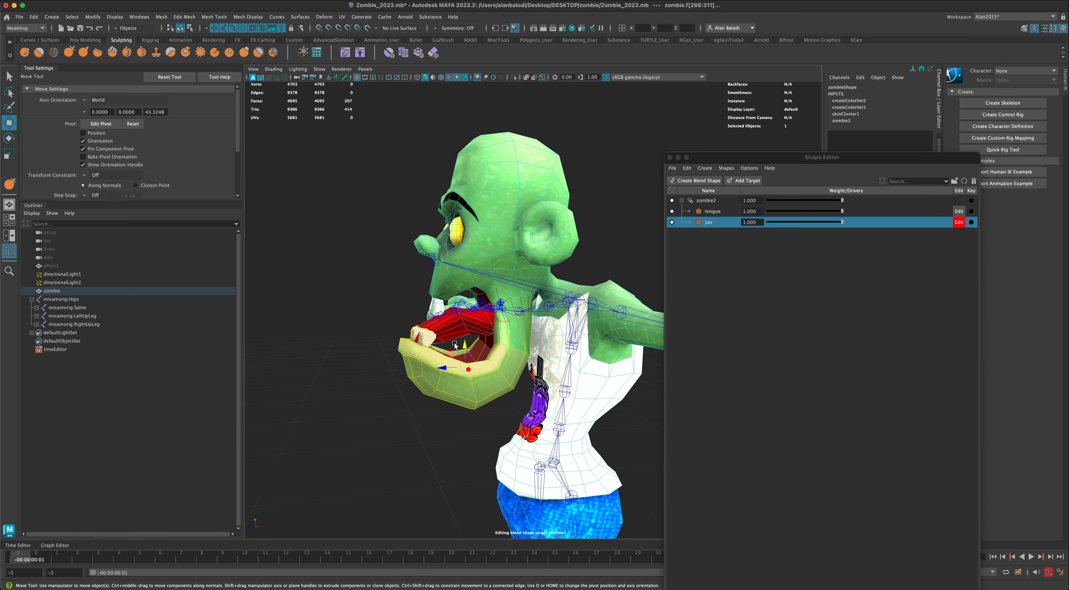
mouse_move(451, 353)
left_mouse_down()
mouse_move(444, 319)
mouse_move(444, 334)
left_mouse_up()
left_click_drag(353, 360, 258, 216, "alt")
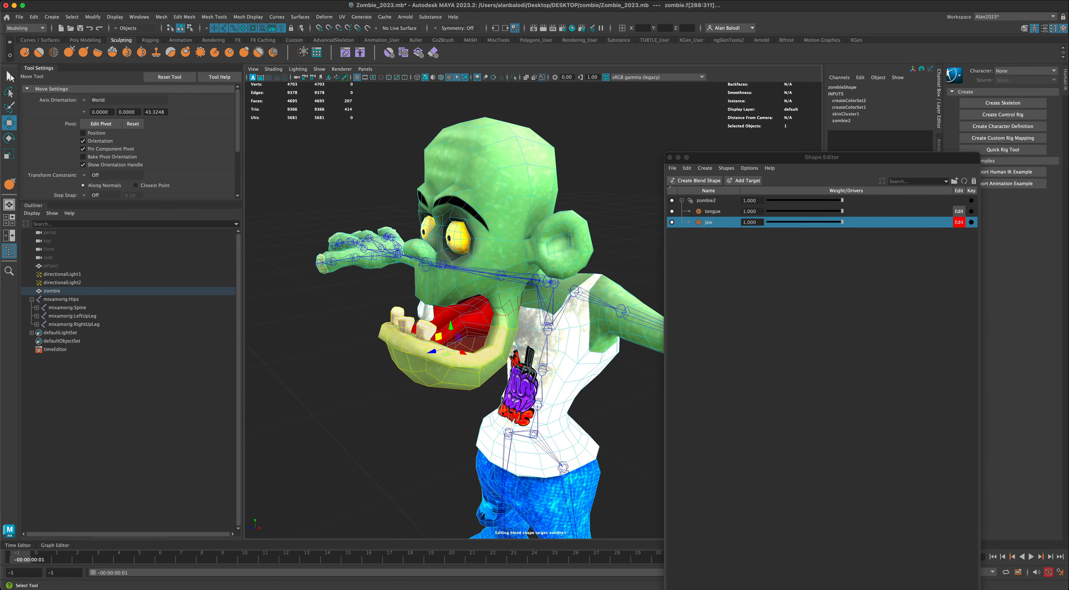
left_click(9, 76)
right_click_drag(450, 367, 364, 403)
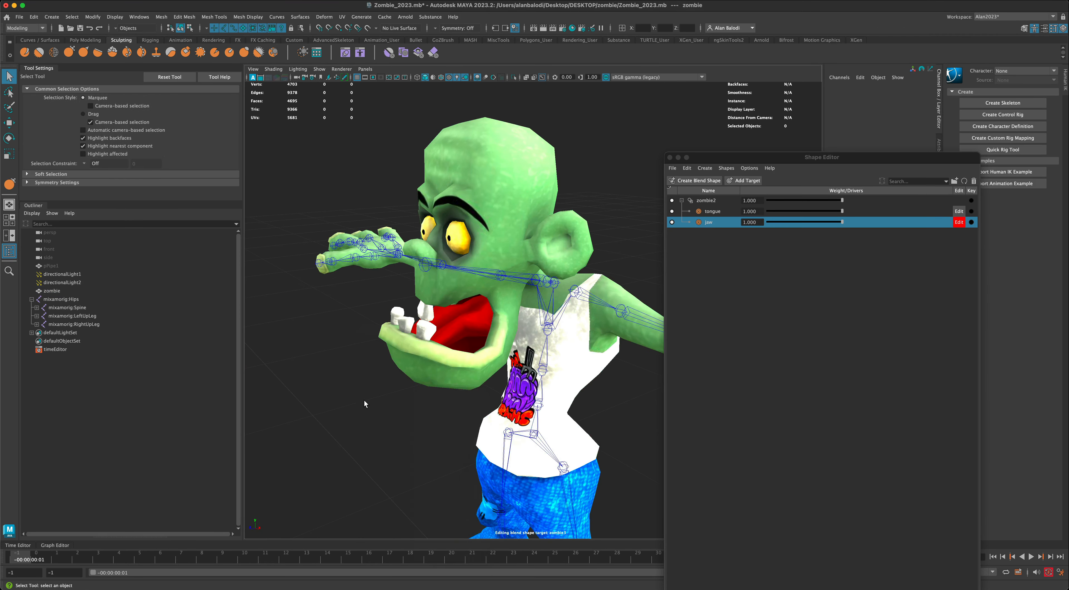
- Test the jaw target's weight and set both the tongue and jaw weights to 0.000
left_click_drag(365, 403, 383, 400, "alt")
mouse_move(842, 223)
left_mouse_down()
mouse_move(764, 226)
mouse_move(846, 227)
mouse_move(800, 215)
mouse_move(853, 217)
left_mouse_up()
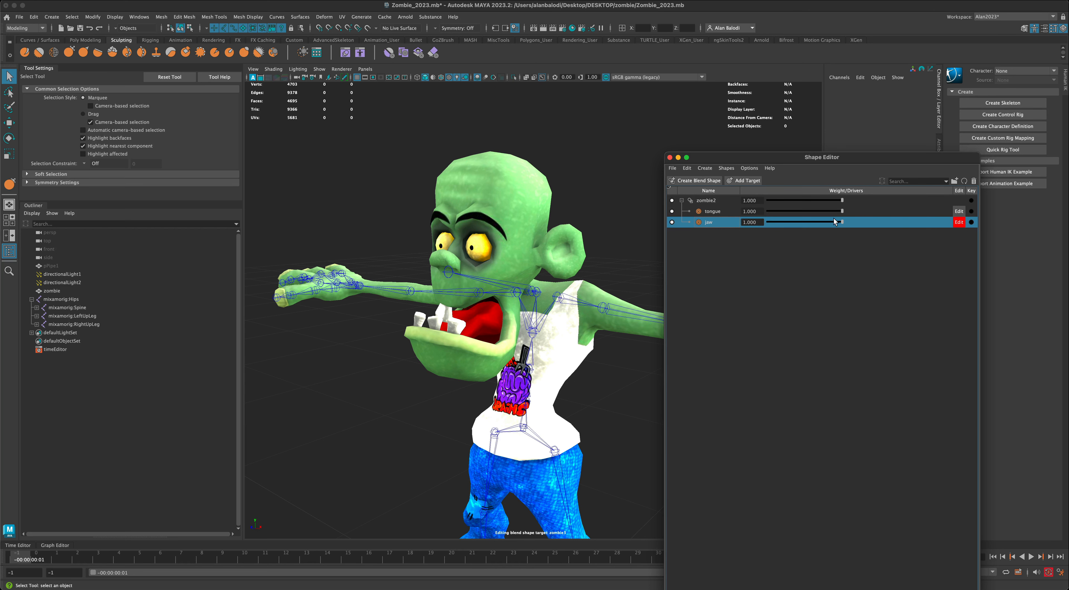
left_click_drag(843, 222, 765, 223)
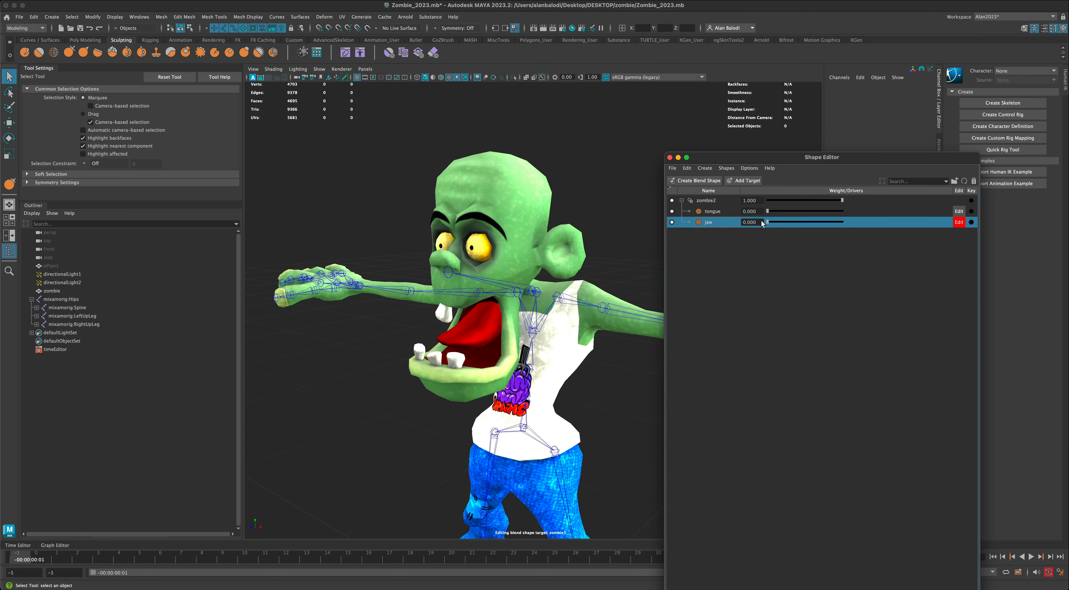
- Bring the whole zombie into view beside the Shape Editor and play its animation from frame 0
left_click_drag(764, 158, 821, 144)
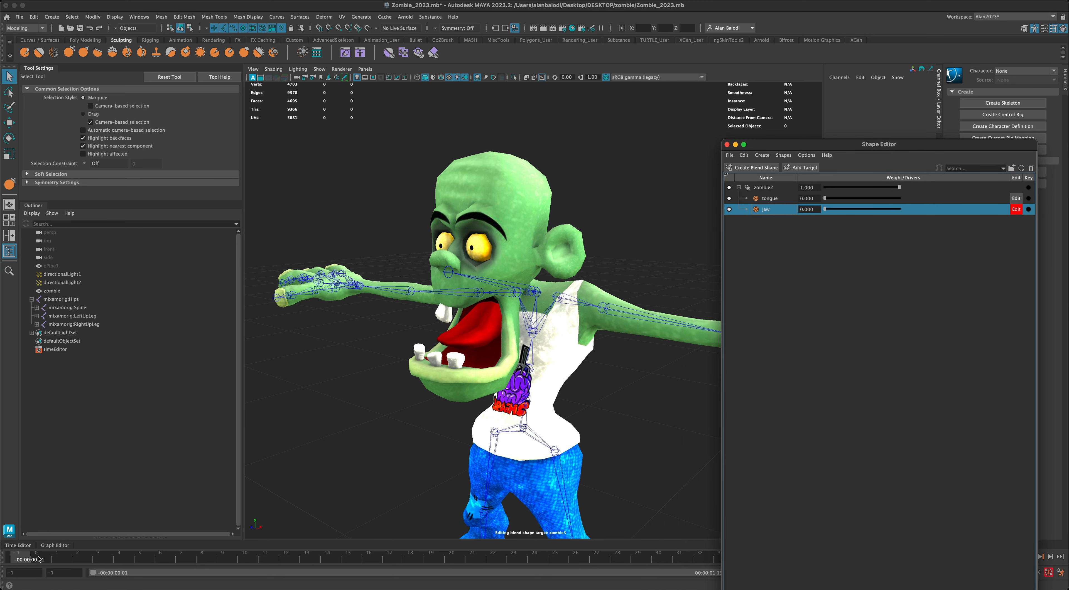
left_click(23, 558)
left_click_drag(23, 557, 36, 559)
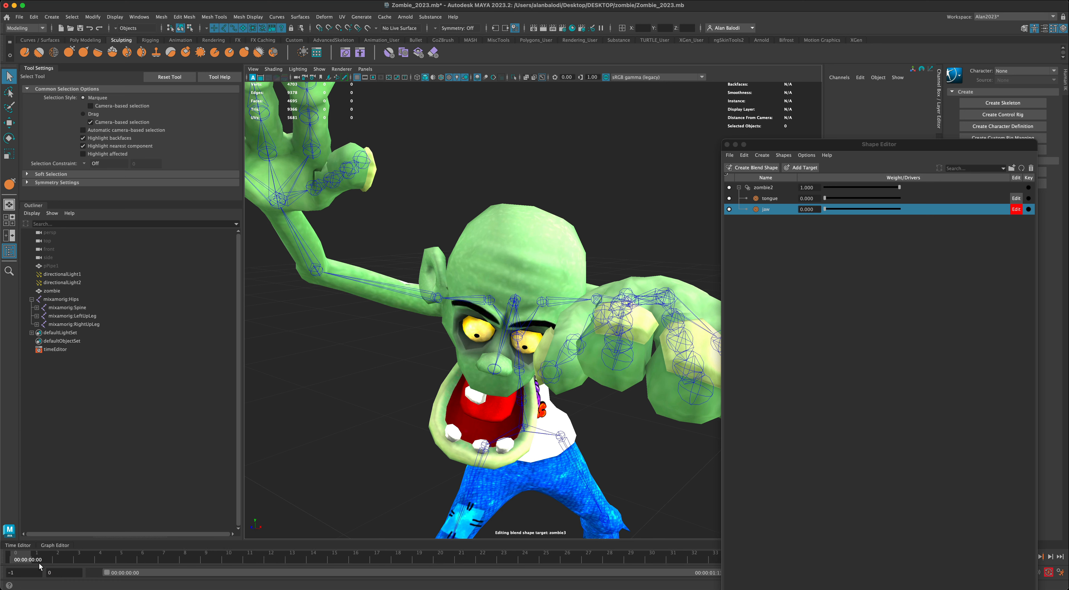
left_click_drag(774, 154, 222, 141)
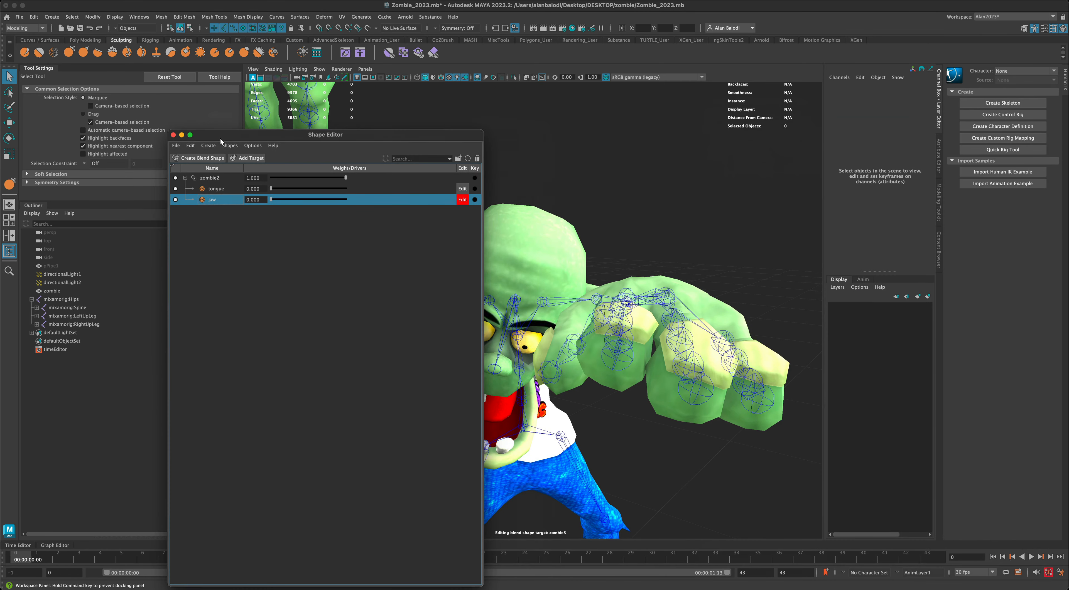
scroll(646, 350, "down", 10)
left_click_drag(670, 369, 640, 371, "alt")
middle_click_drag(639, 371, 702, 313, "alt")
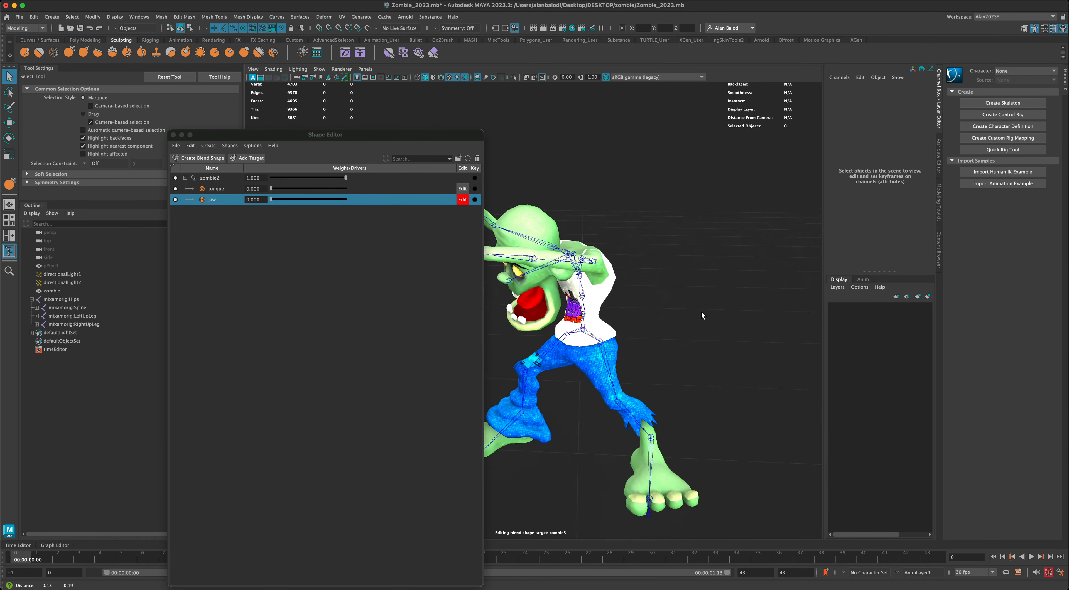
scroll(706, 305, "down", 4)
left_click_drag(707, 305, 645, 278, "alt")
left_click_drag(421, 130, 268, 59)
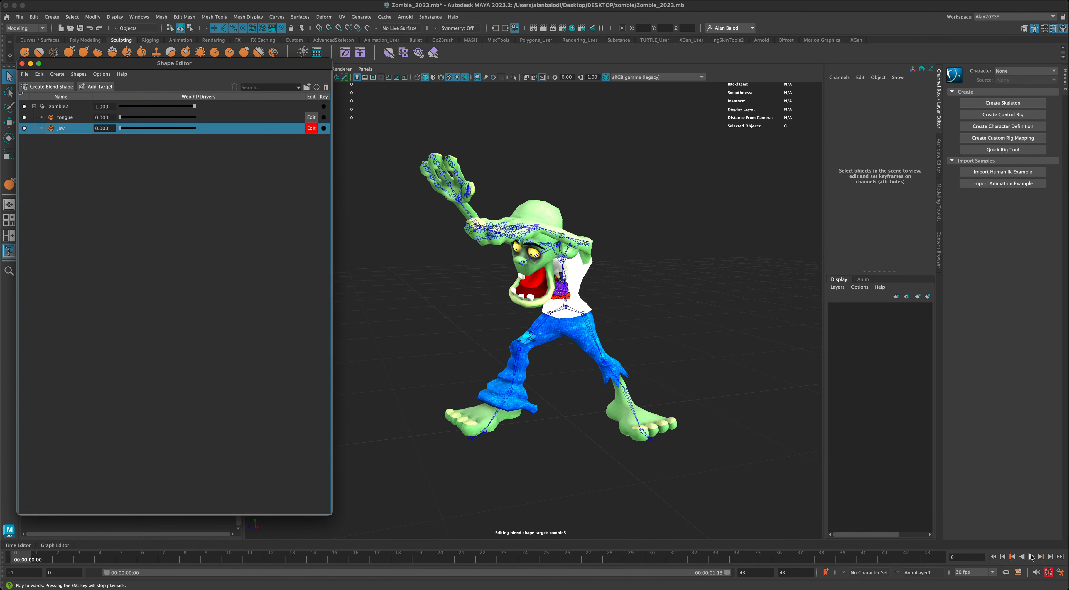
left_click(1032, 558)
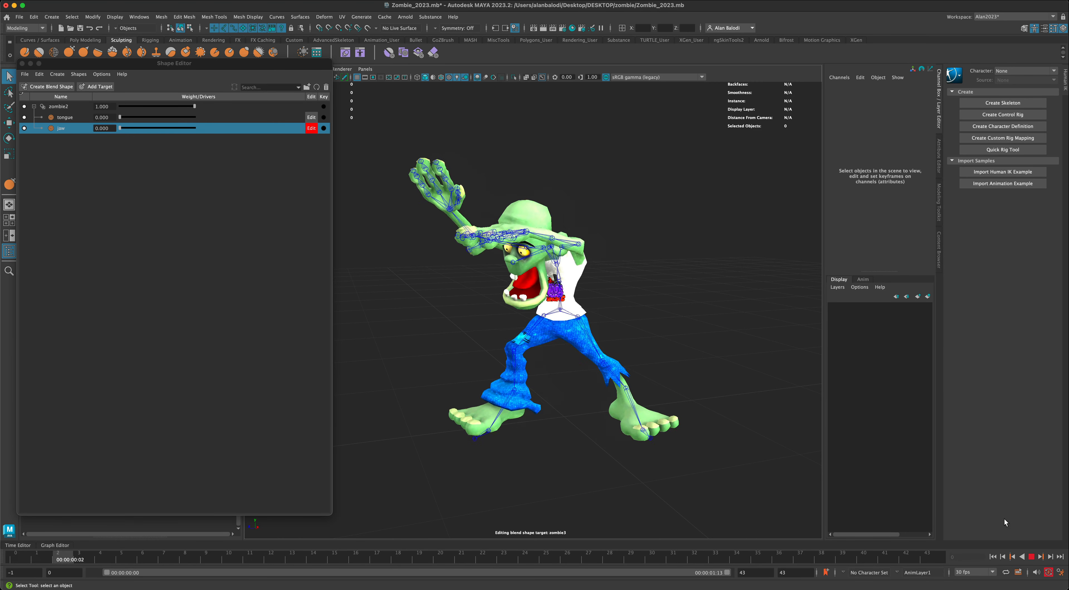
left_click(1032, 558)
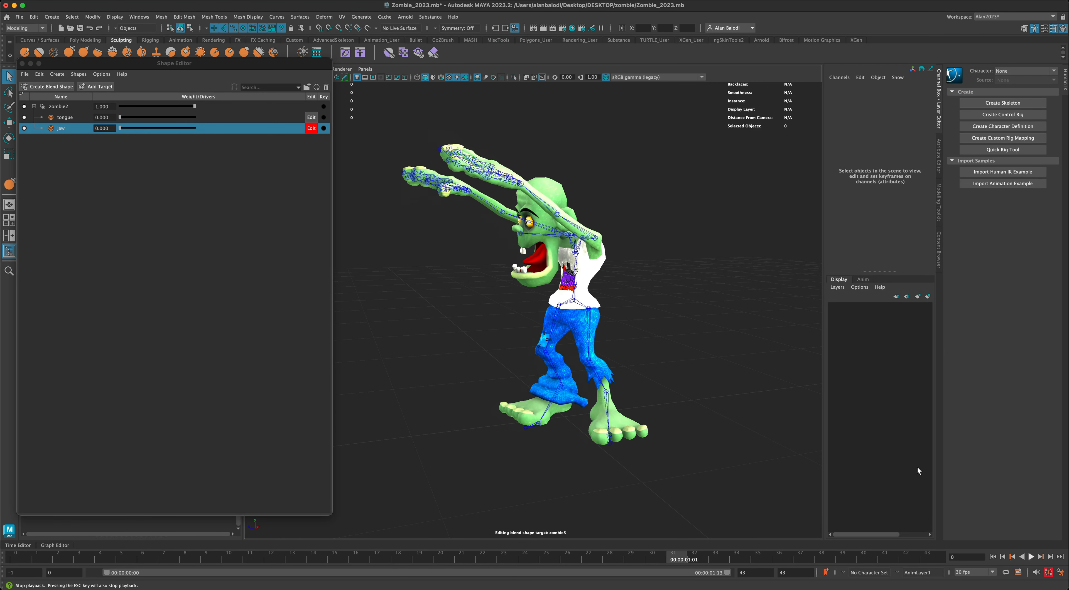
- Turn off editing for the jaw target and key the tongue and jaw weights at 0.000 on frames 0 and 43
left_click(310, 129)
left_click_drag(273, 67, 257, 90)
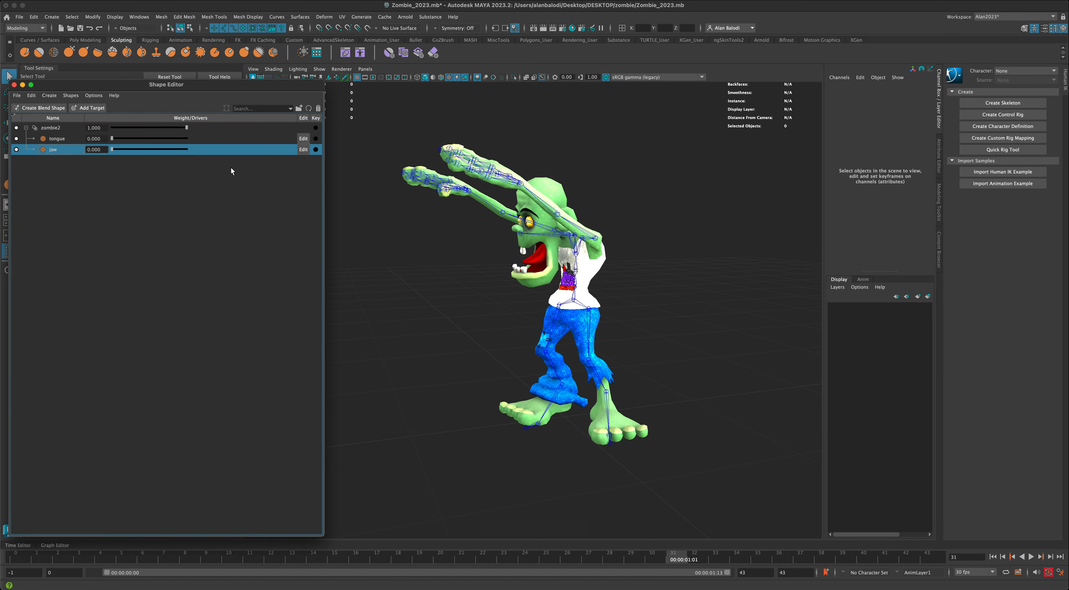
left_click_drag(76, 555, 8, 561)
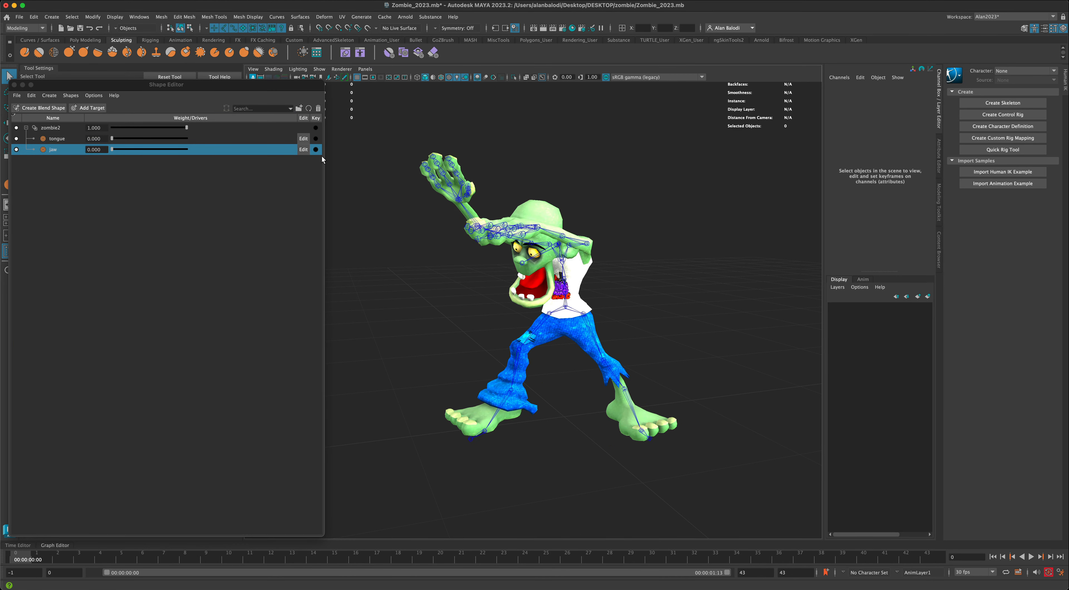
left_click(315, 150)
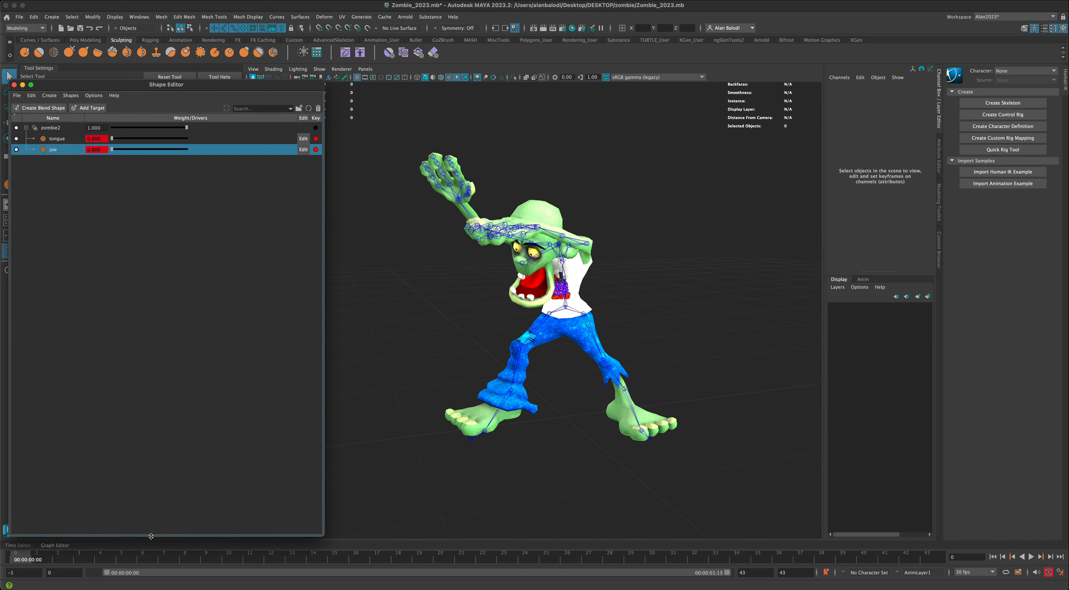
left_click_drag(20, 556, 930, 544)
left_click(316, 149)
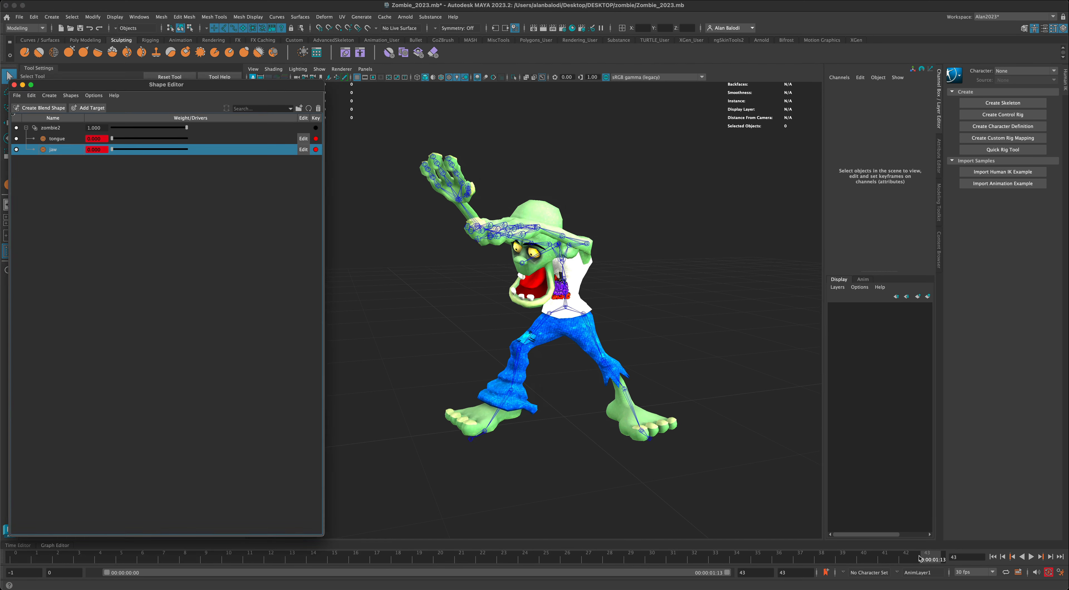
- Key the tongue at 1.000 and jaw at 0.984 on frame 5, and the tongue at about 0.11 and jaw at 0.000 on frame 15
key("alt+v")
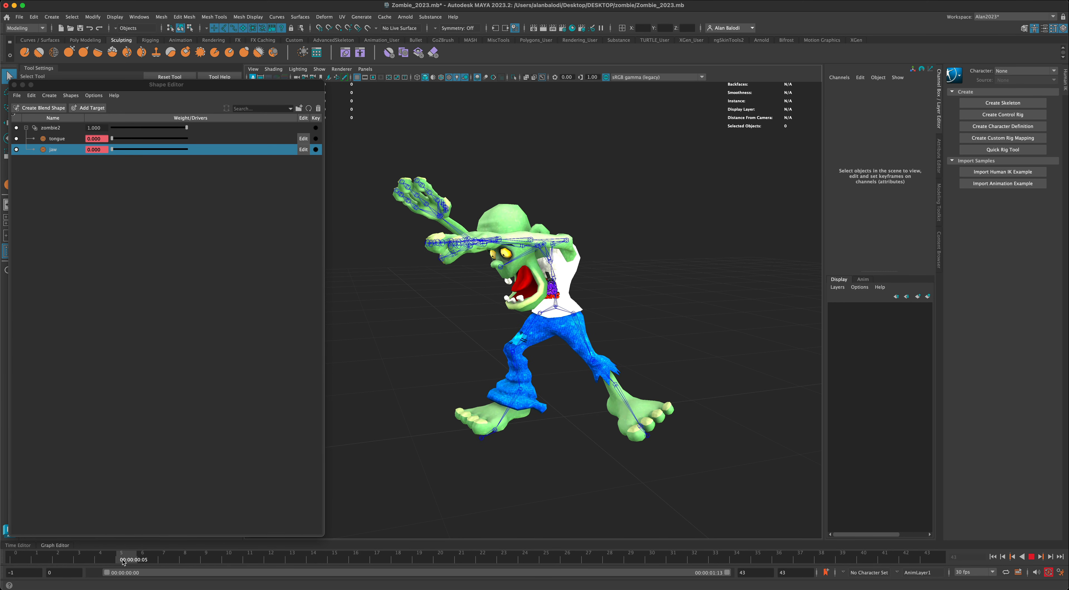
left_click(316, 150)
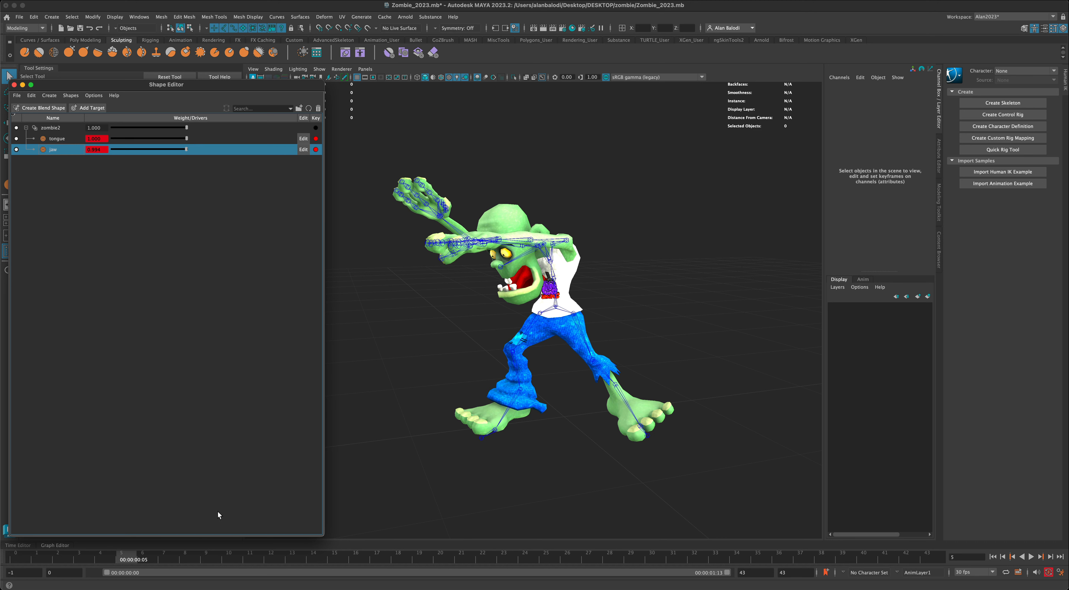
left_click_drag(126, 558, 336, 560)
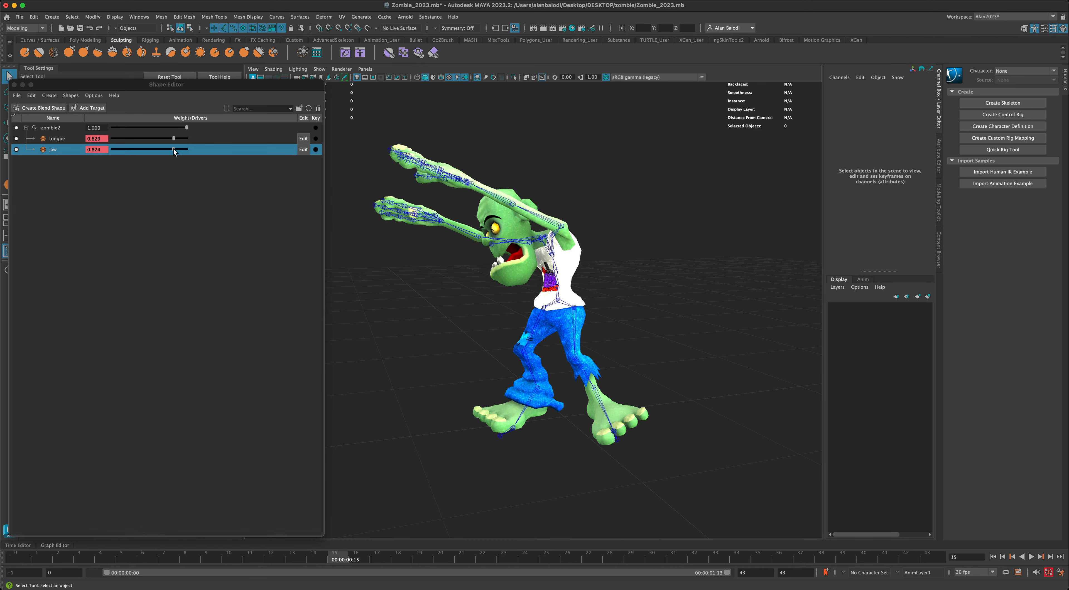
left_click_drag(174, 149, 62, 151)
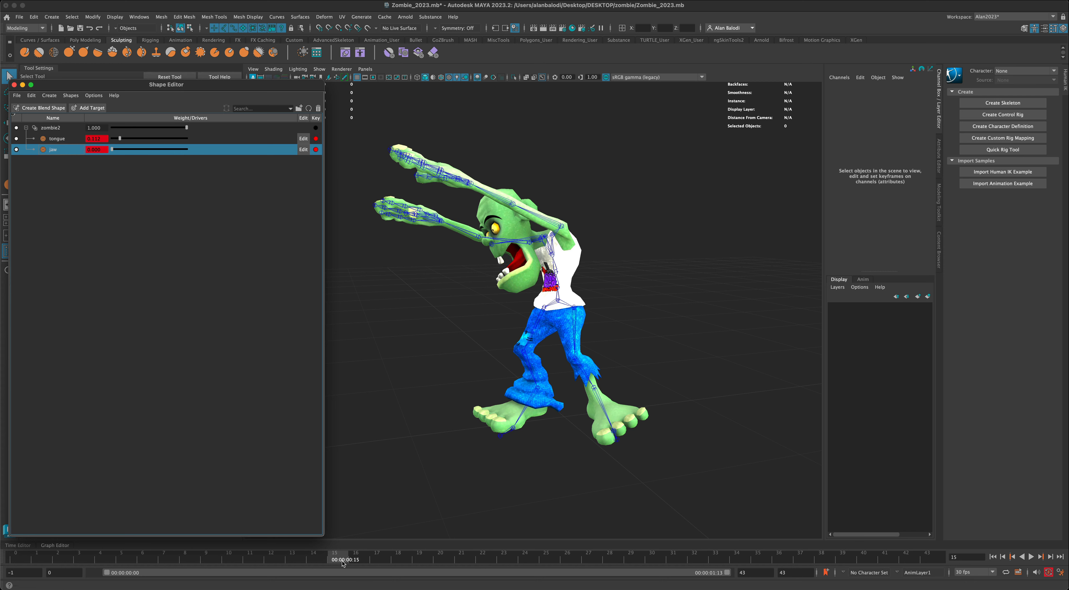
- Play back the animation and examine the keyed tongue and jaw movement from different angles
left_click_drag(333, 554, 978, 563)
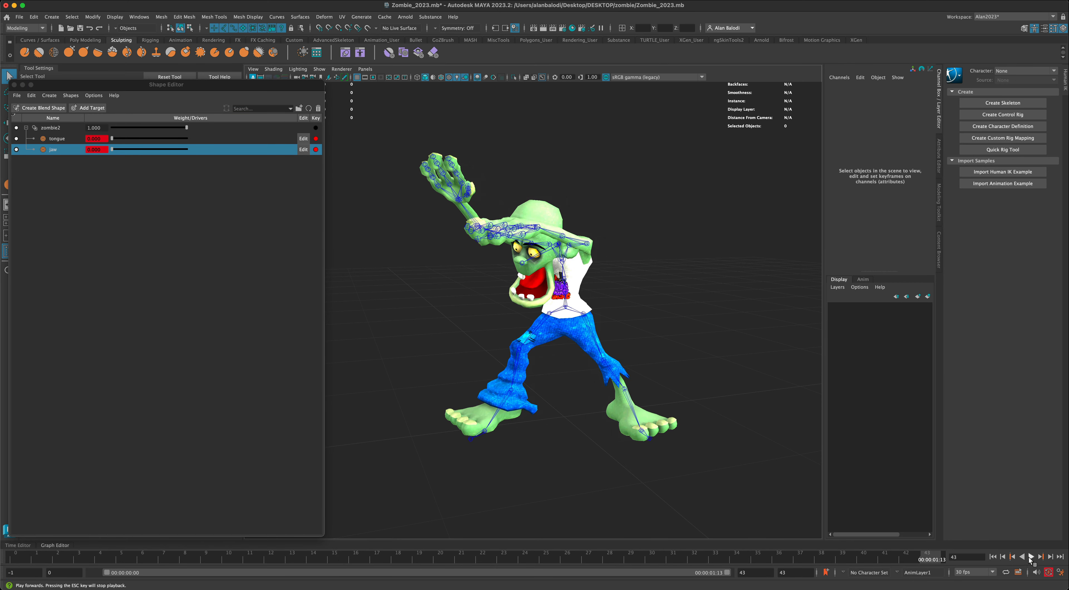
left_click(1031, 557)
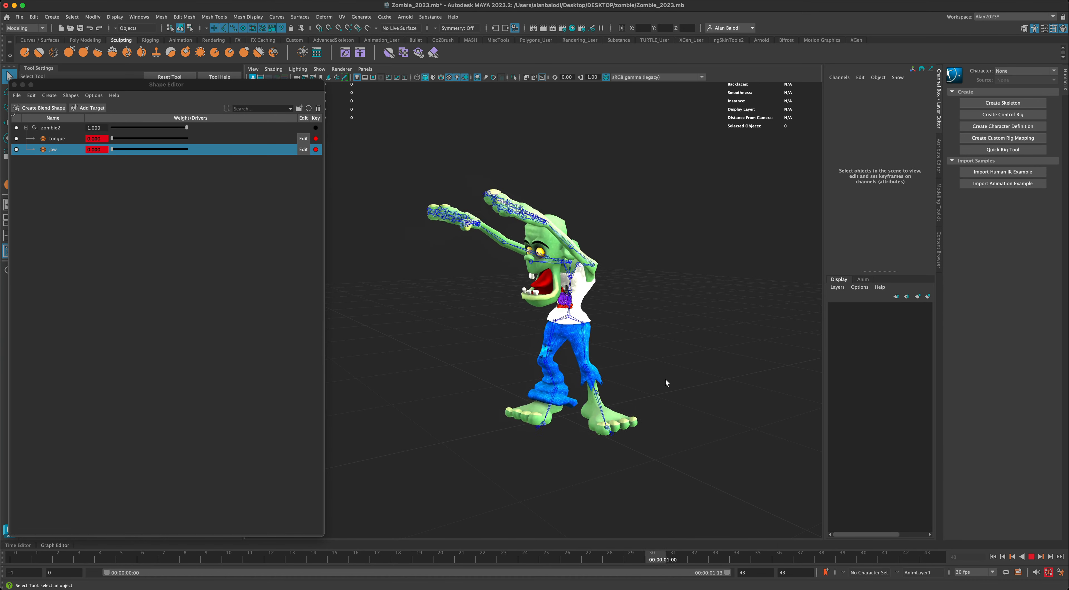
left_click_drag(421, 321, 658, 333, "alt")
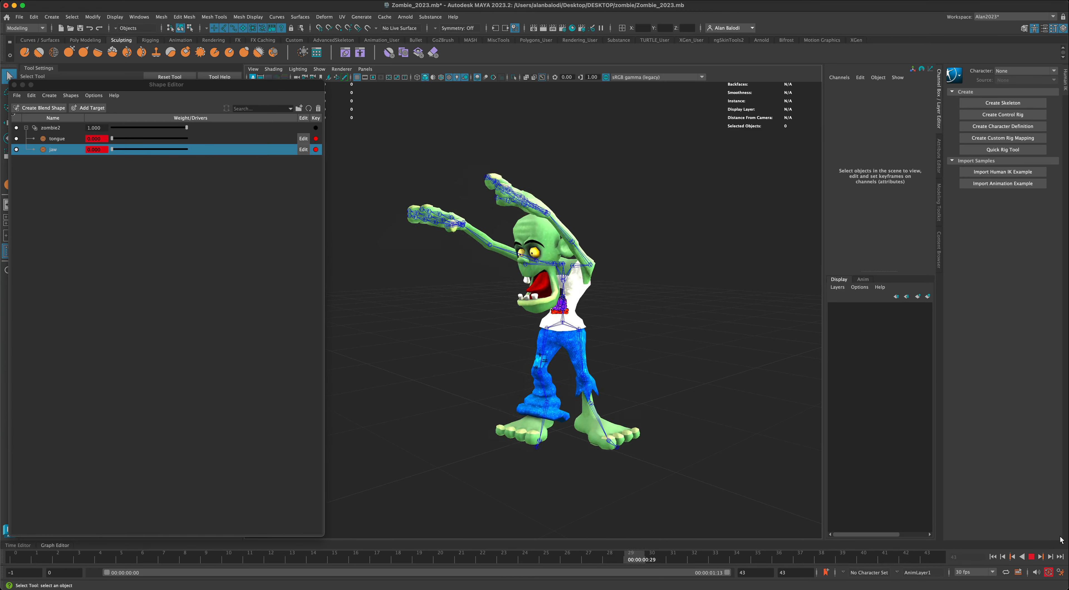